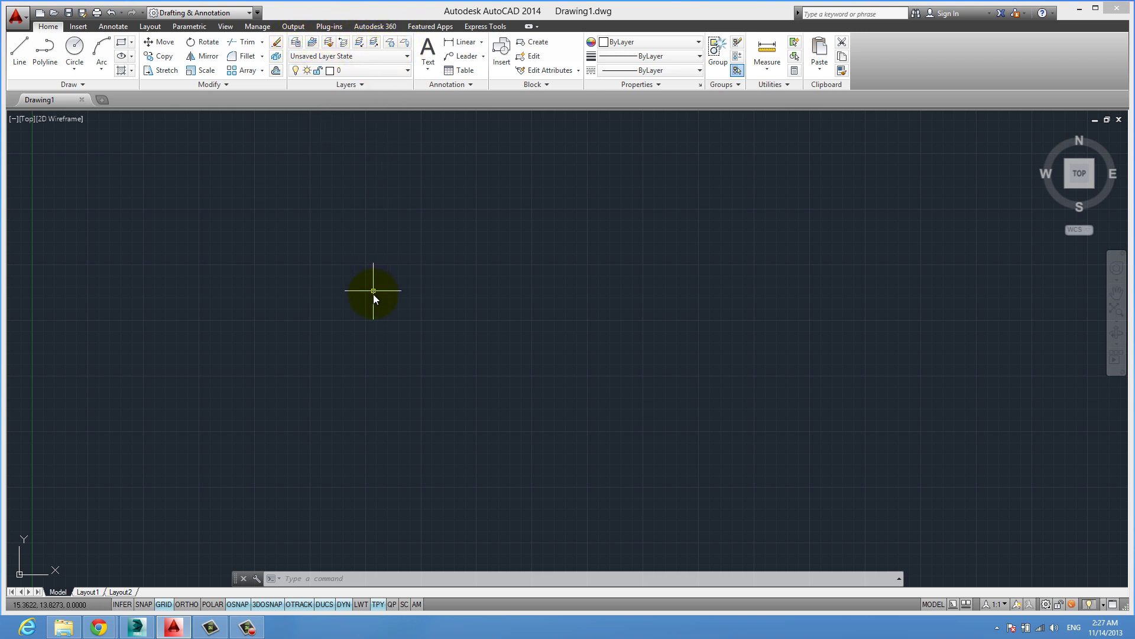
# - Add two new layers, Layer1 and Layer2, in Layer Properties
pyautogui.moveTo(266, 388); pyautogui.dragTo(324, 299, button='middle')
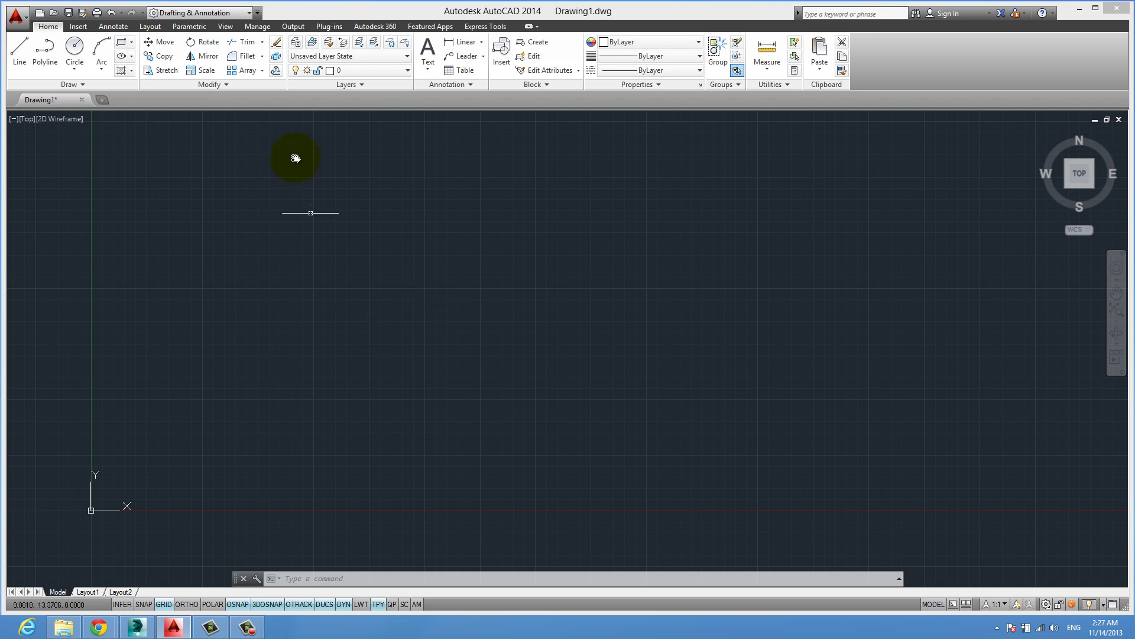
pyautogui.click(296, 43)
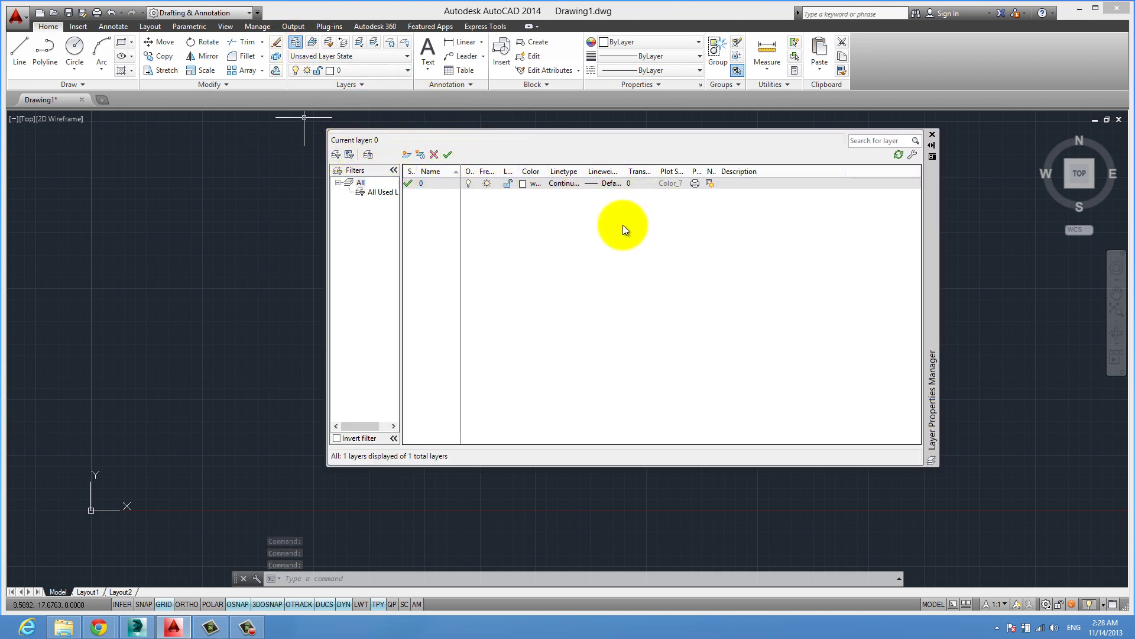
pyautogui.click(404, 155)
pyautogui.click(404, 155)
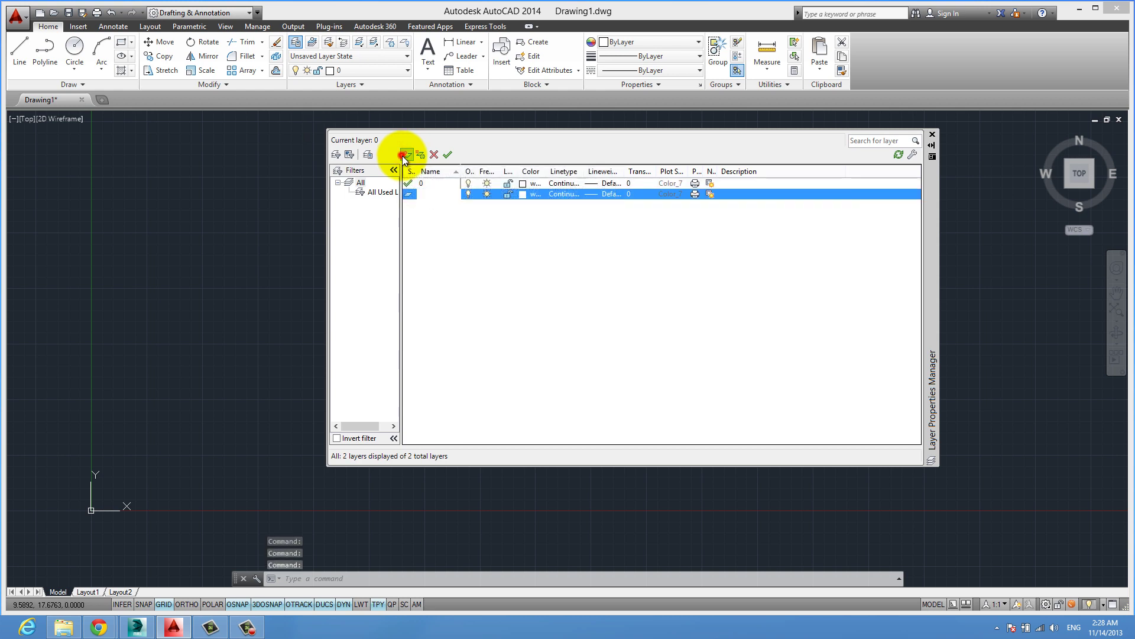
pyautogui.click(511, 193)
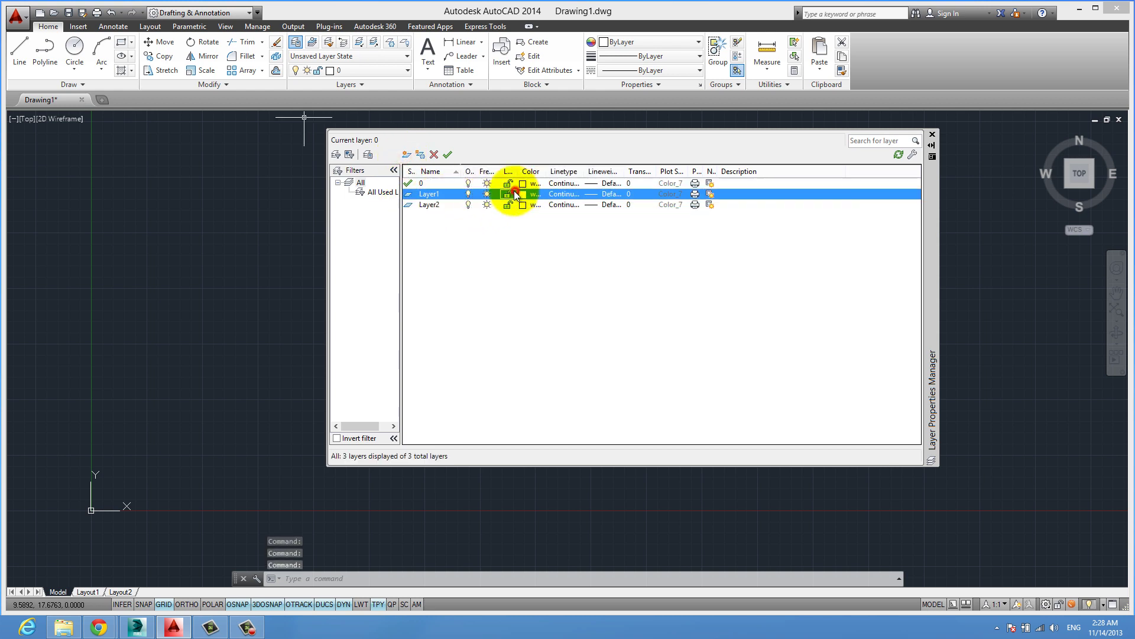
# - Set Layer1's colour to yellow, index 50
pyautogui.click(522, 194)
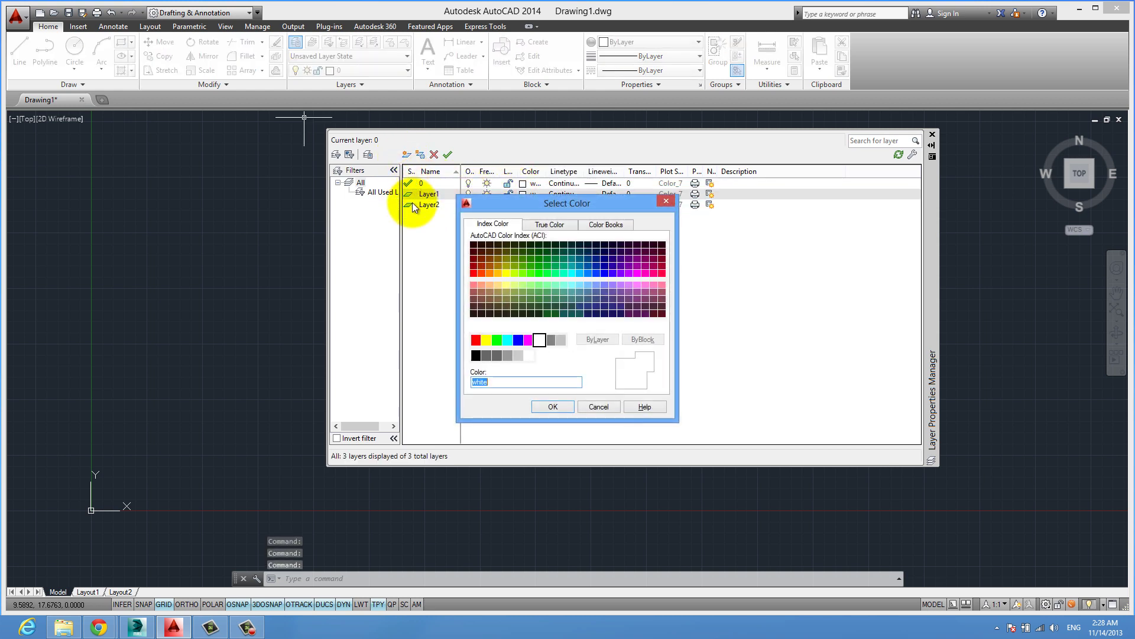
pyautogui.click(510, 270)
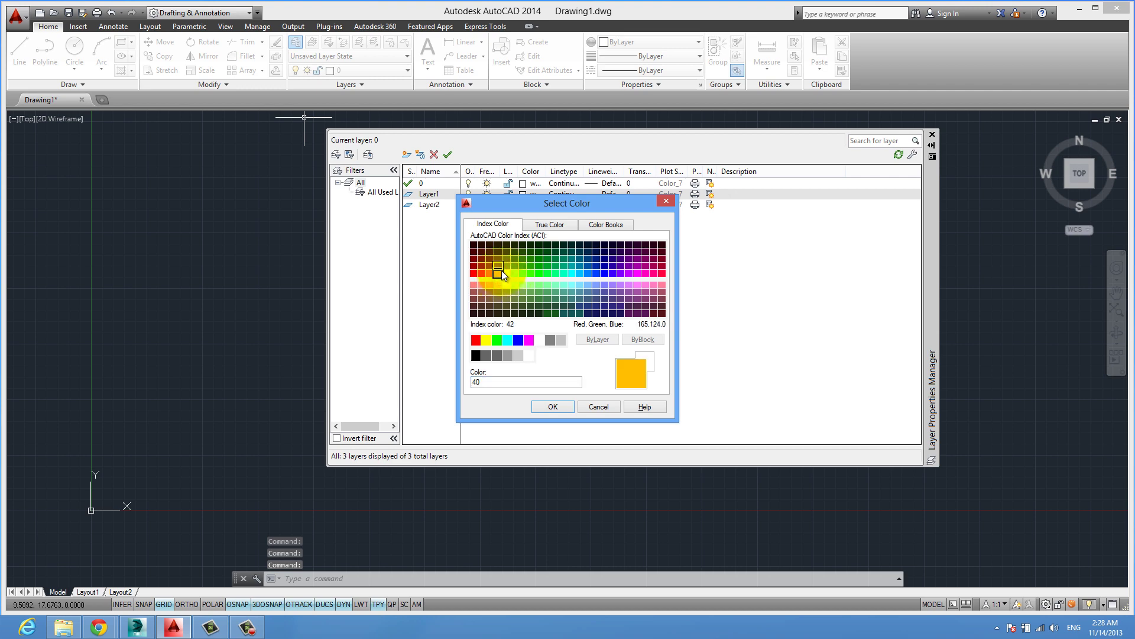
pyautogui.click(505, 275)
pyautogui.click(553, 406)
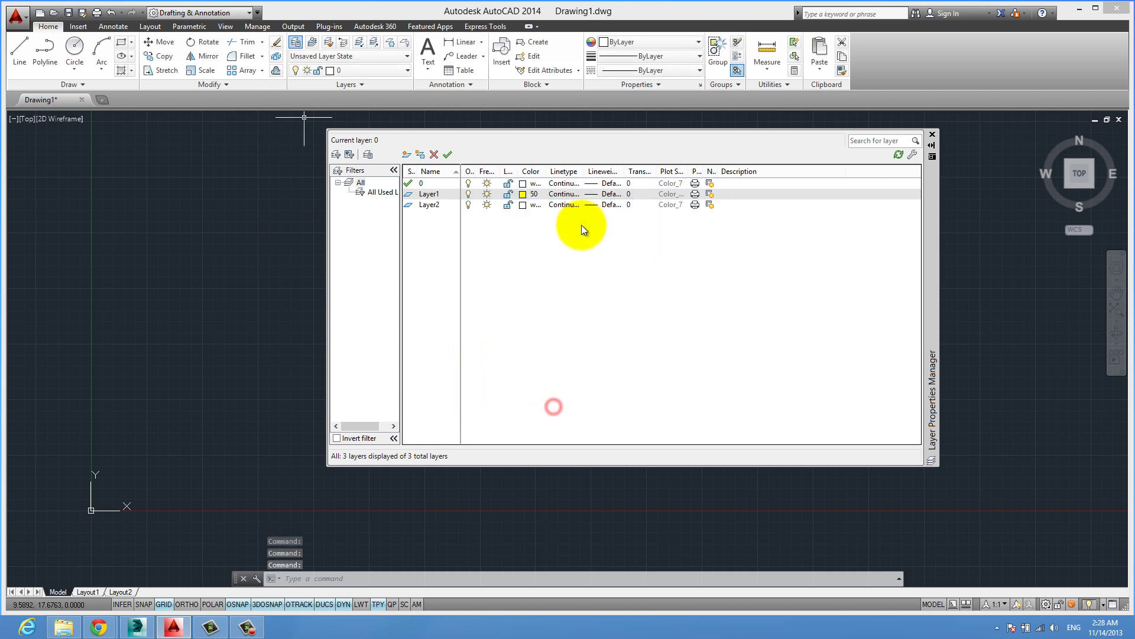
# - Set Layer2's colour to dark purple, index 227, and close the palette
pyautogui.click(524, 208)
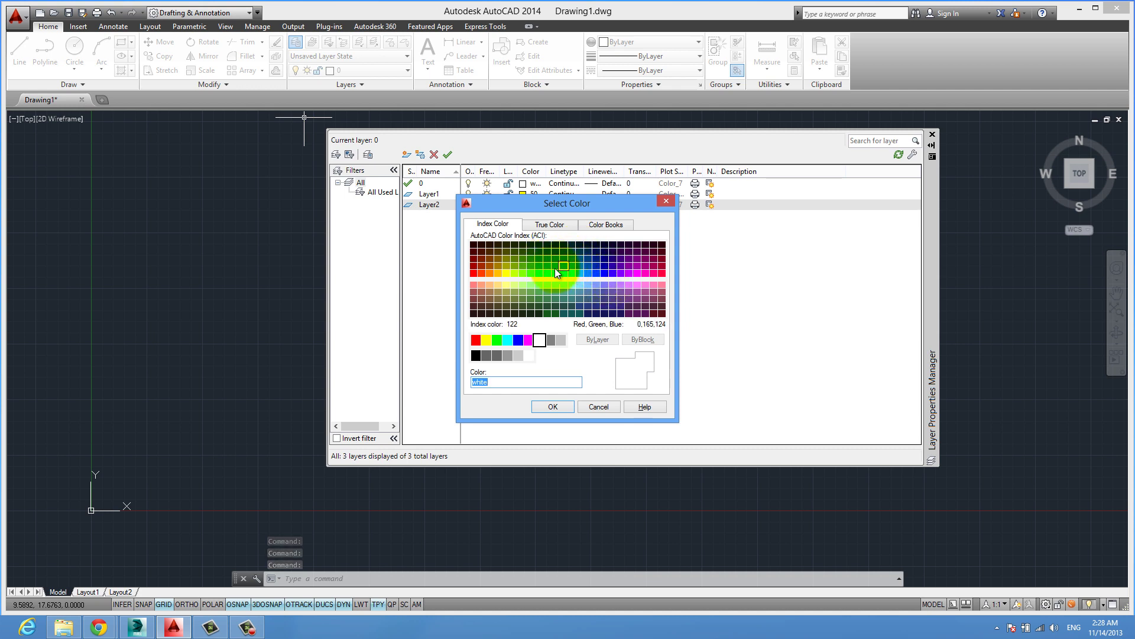
pyautogui.click(519, 258)
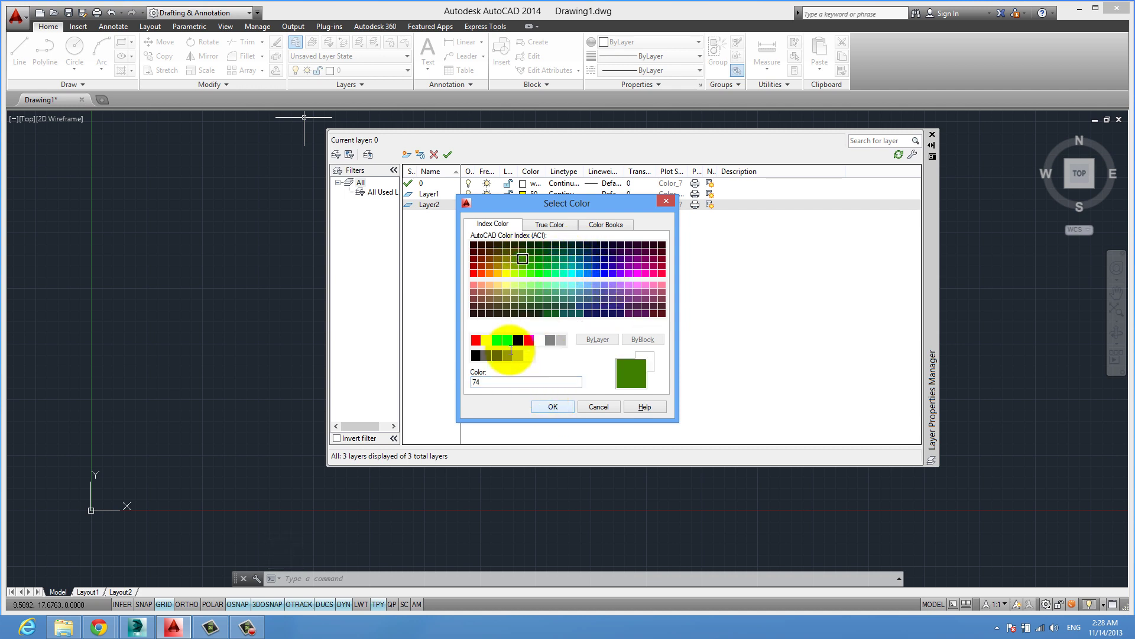
pyautogui.click(646, 306)
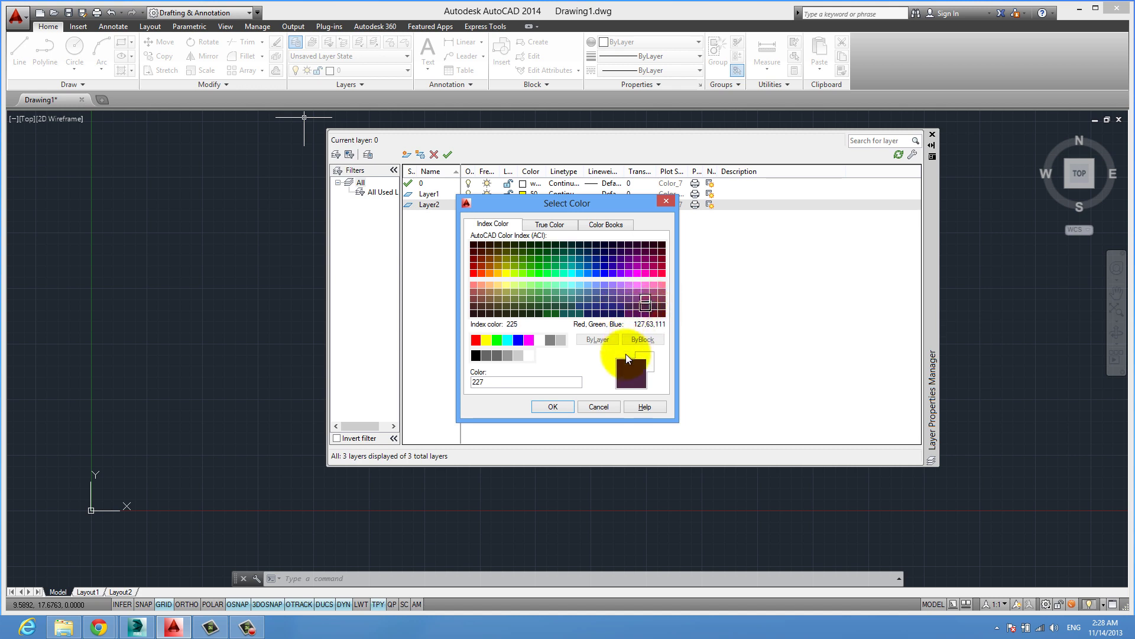
pyautogui.click(564, 406)
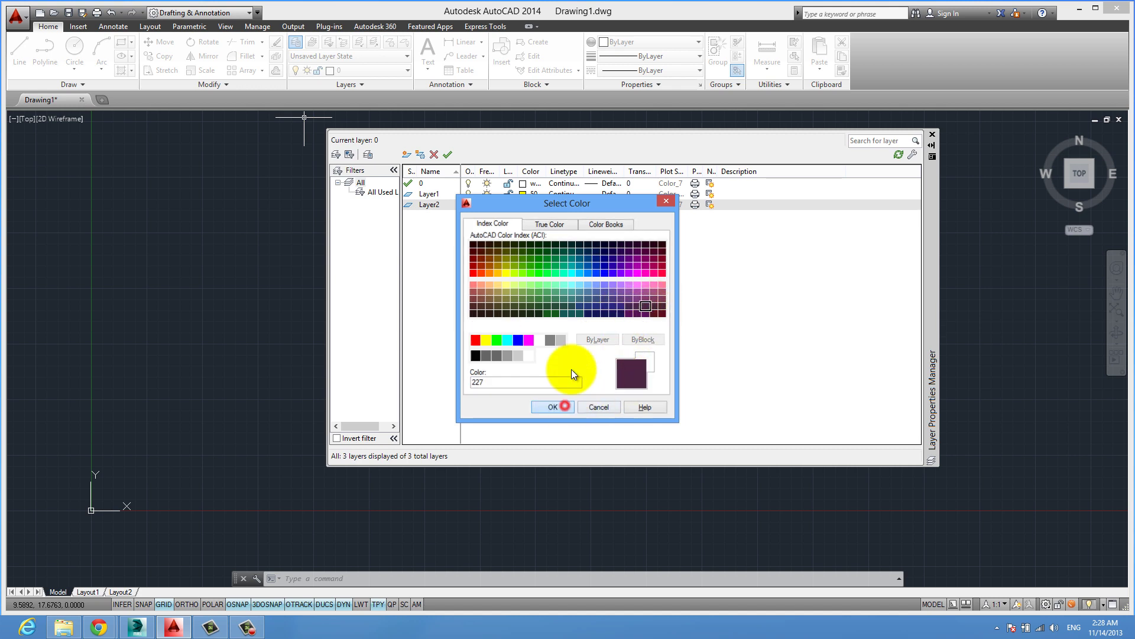
pyautogui.click(929, 136)
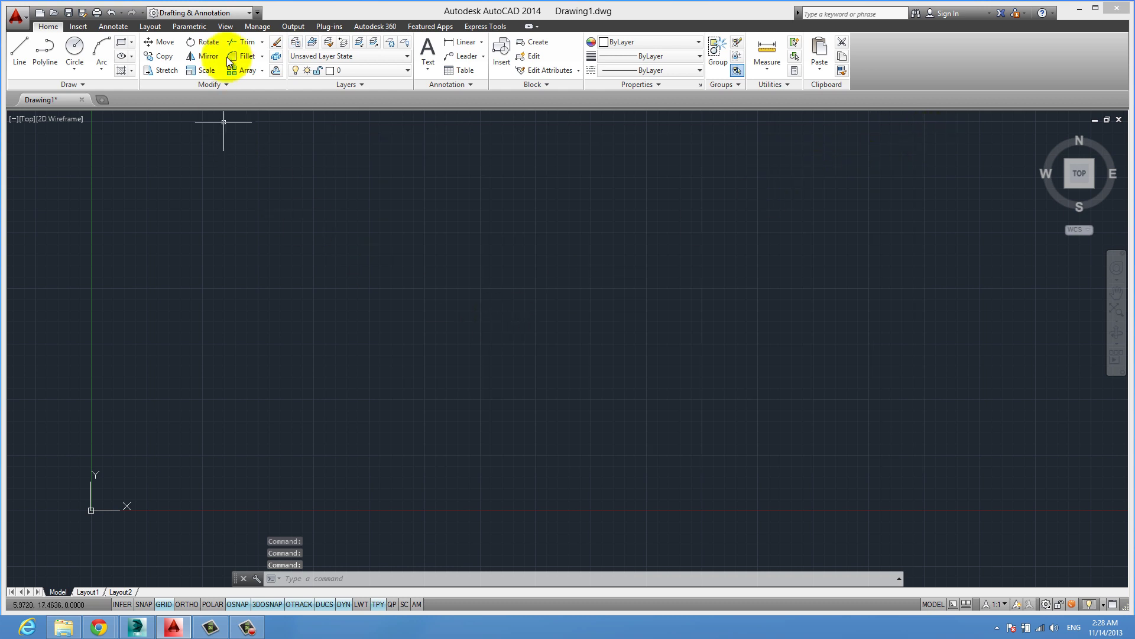
# - Draw a circle and a slanted line from upper right to lower left
pyautogui.click(88, 55)
pyautogui.click(353, 296)
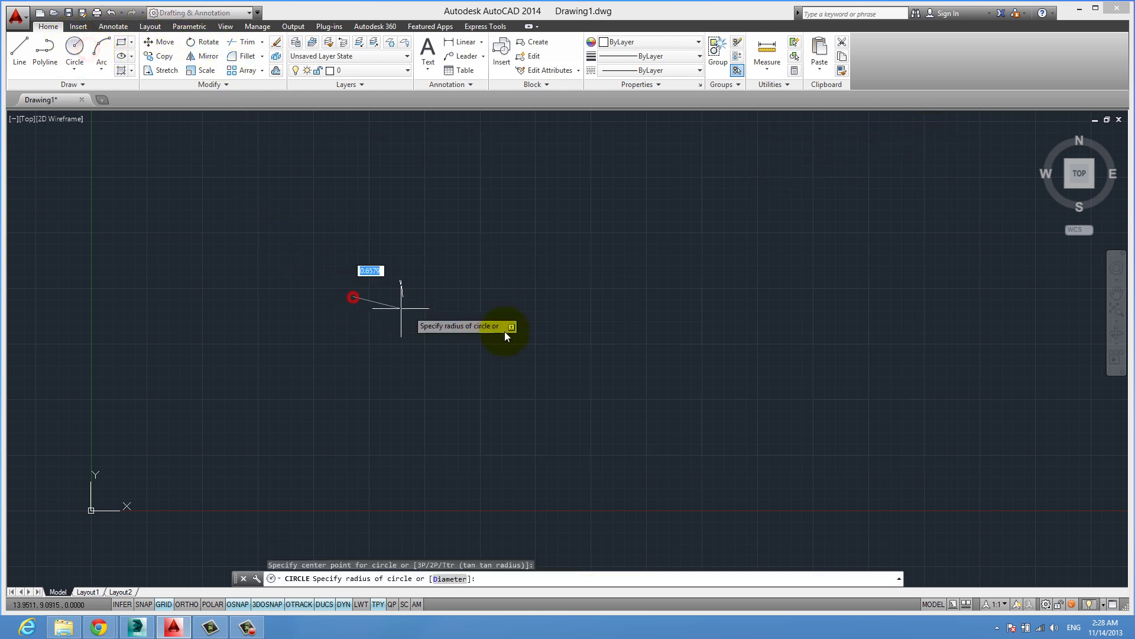
pyautogui.click(515, 331)
pyautogui.click(23, 52)
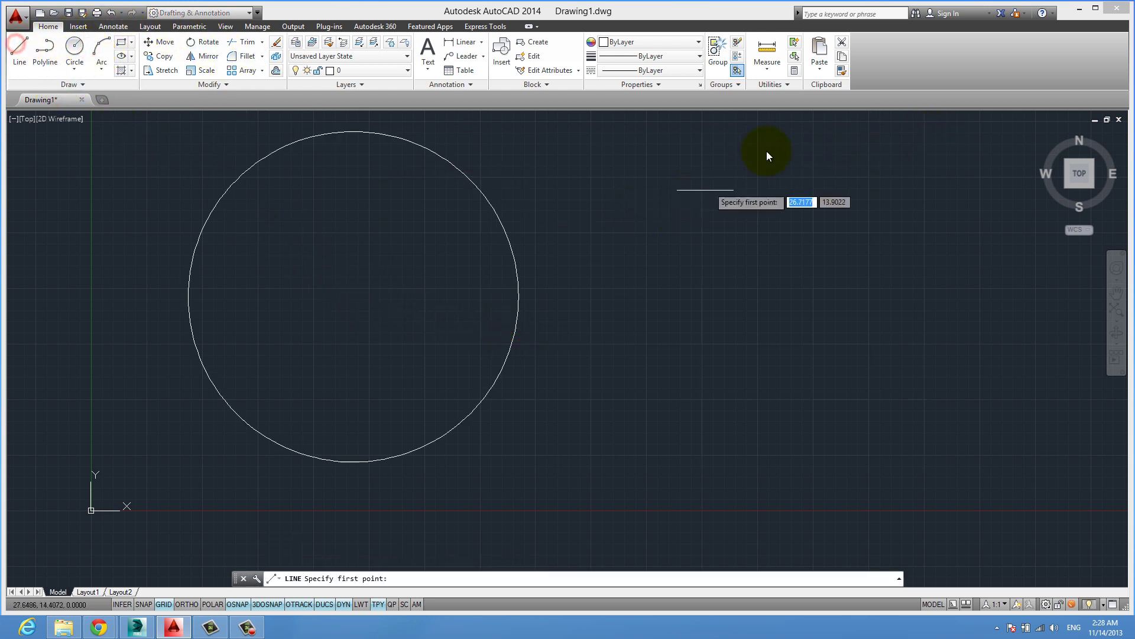
pyautogui.click(769, 148)
pyautogui.click(661, 465)
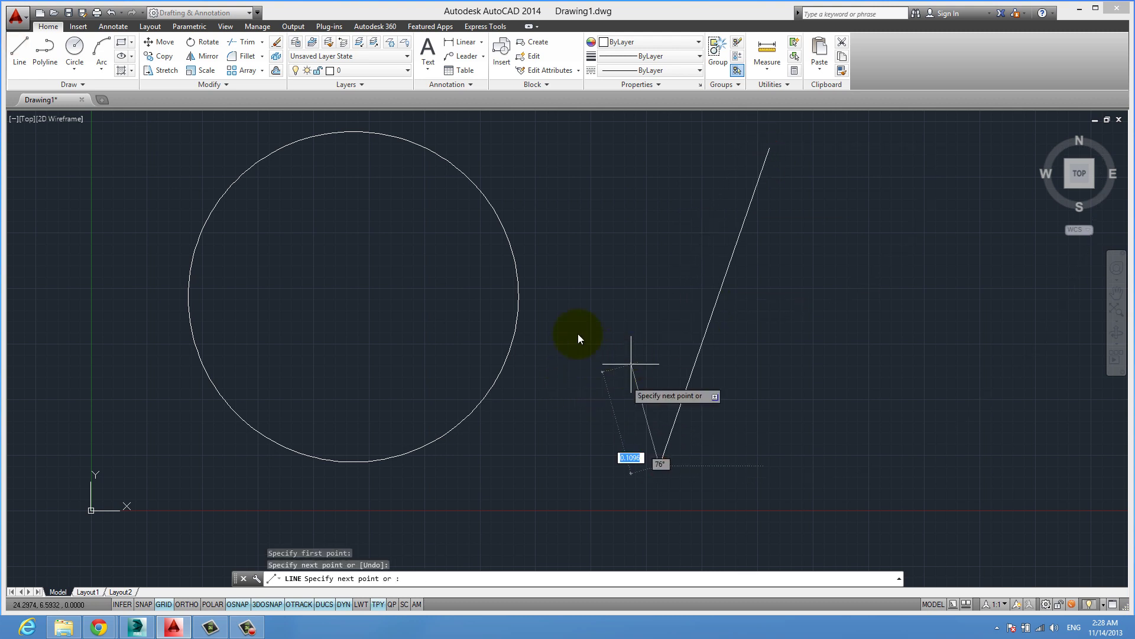
pyautogui.moveTo(577, 334); pyautogui.dragTo(516, 279, button='middle')
pyautogui.press('Return')
# - Copy the circle three times with COPY, spreading the copies to the right
pyautogui.scroll(-3, 581, 301)
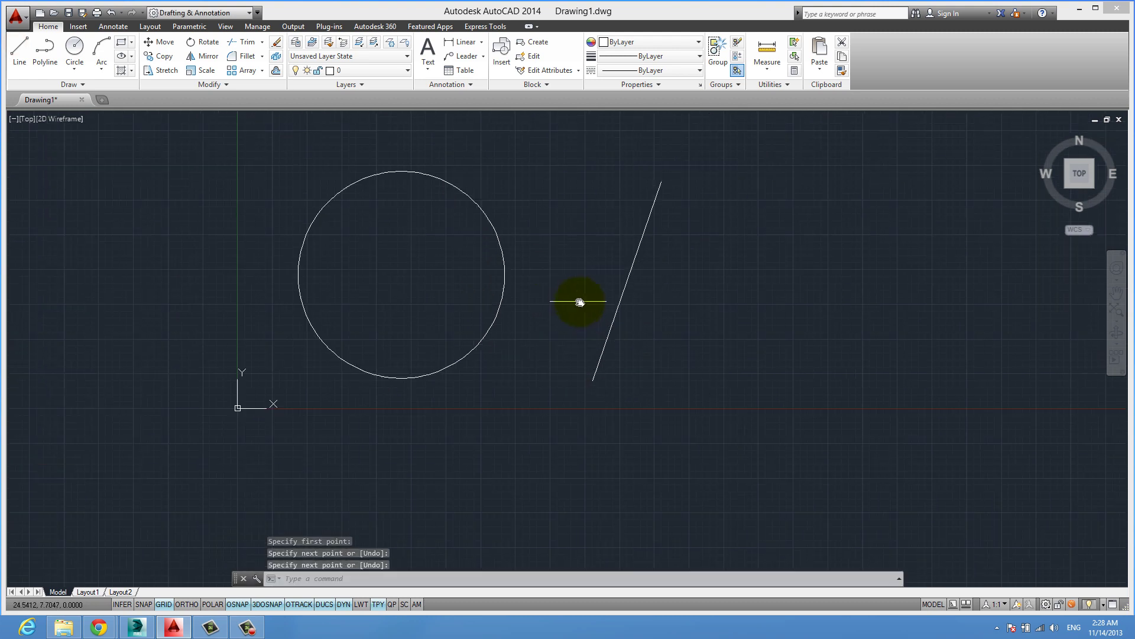
pyautogui.scroll(-2, 584, 302)
pyautogui.moveTo(584, 301); pyautogui.dragTo(532, 299, button='middle')
pyautogui.click(520, 222)
pyautogui.click(451, 253)
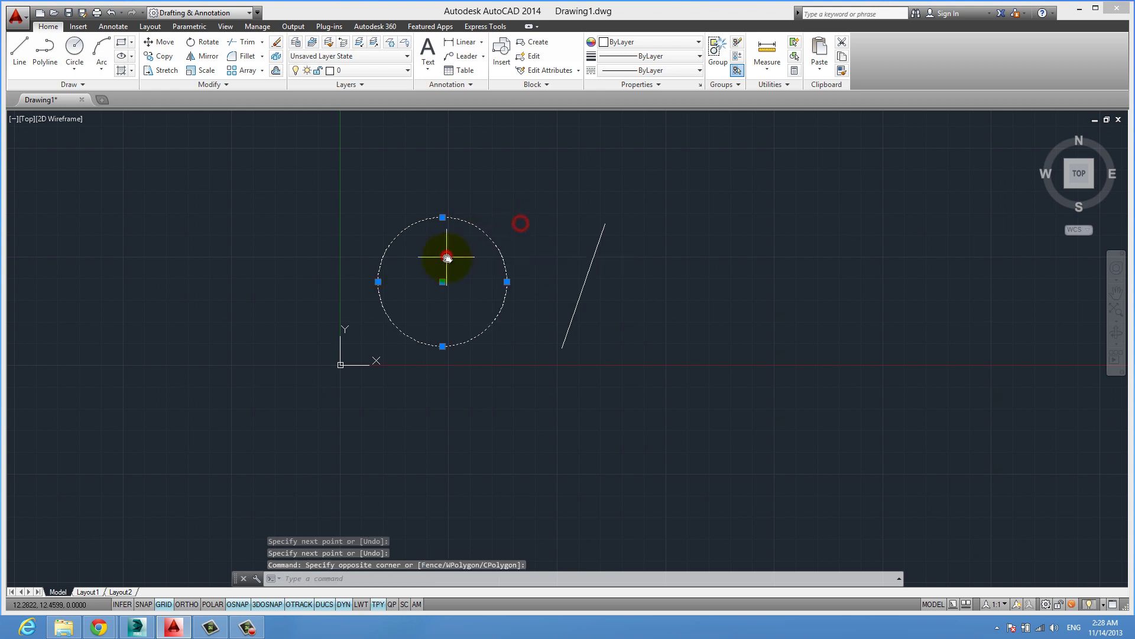
pyautogui.click(482, 271)
pyautogui.write('o')
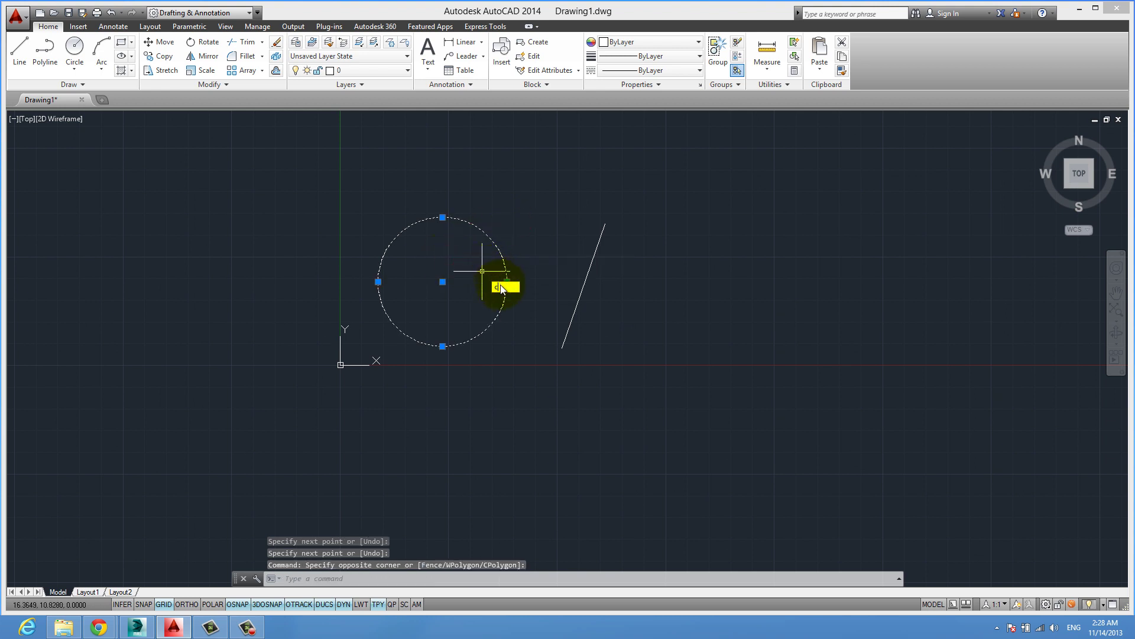
pyautogui.press('Return')
pyautogui.moveTo(482, 274); pyautogui.dragTo(452, 352, button='middle')
pyautogui.click(436, 382)
pyautogui.click(508, 264)
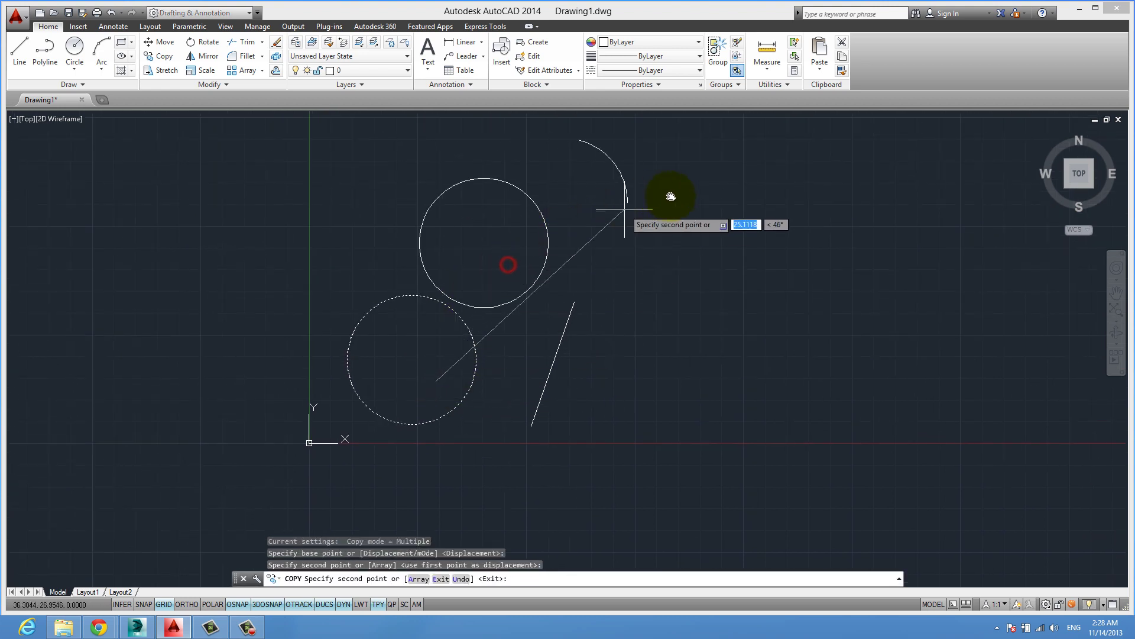
pyautogui.click(752, 198)
pyautogui.click(923, 330)
pyautogui.press('Return')
# - Copy the slanted line three times to make four parallel lines
pyautogui.click(595, 418)
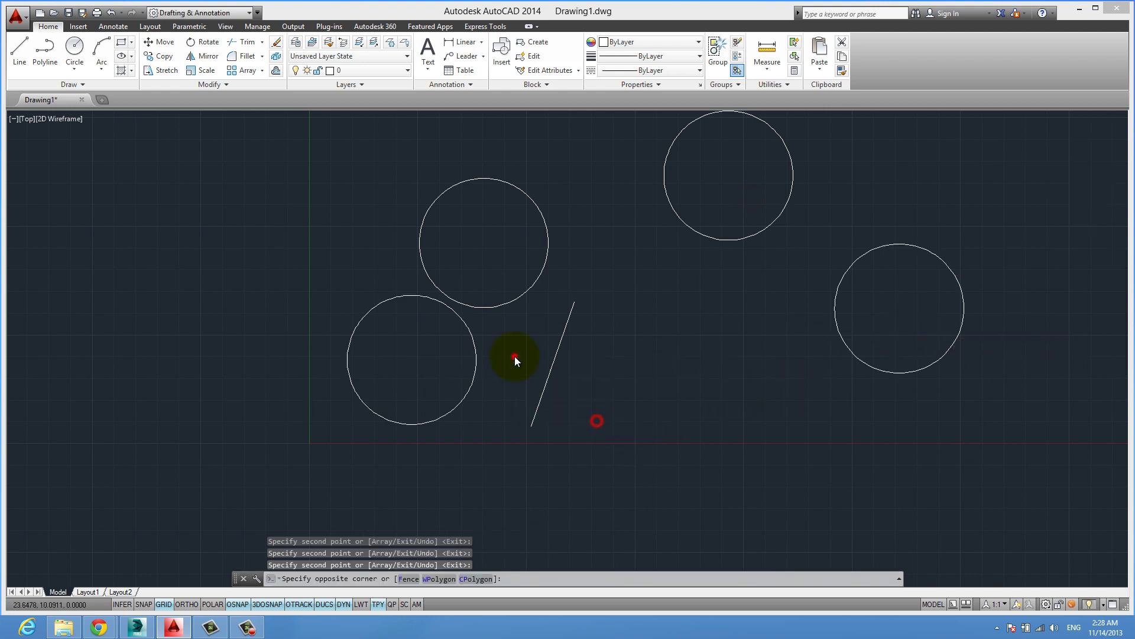
pyautogui.click(515, 355)
pyautogui.press('Return')
pyautogui.click(622, 281)
pyautogui.click(662, 304)
pyautogui.click(713, 370)
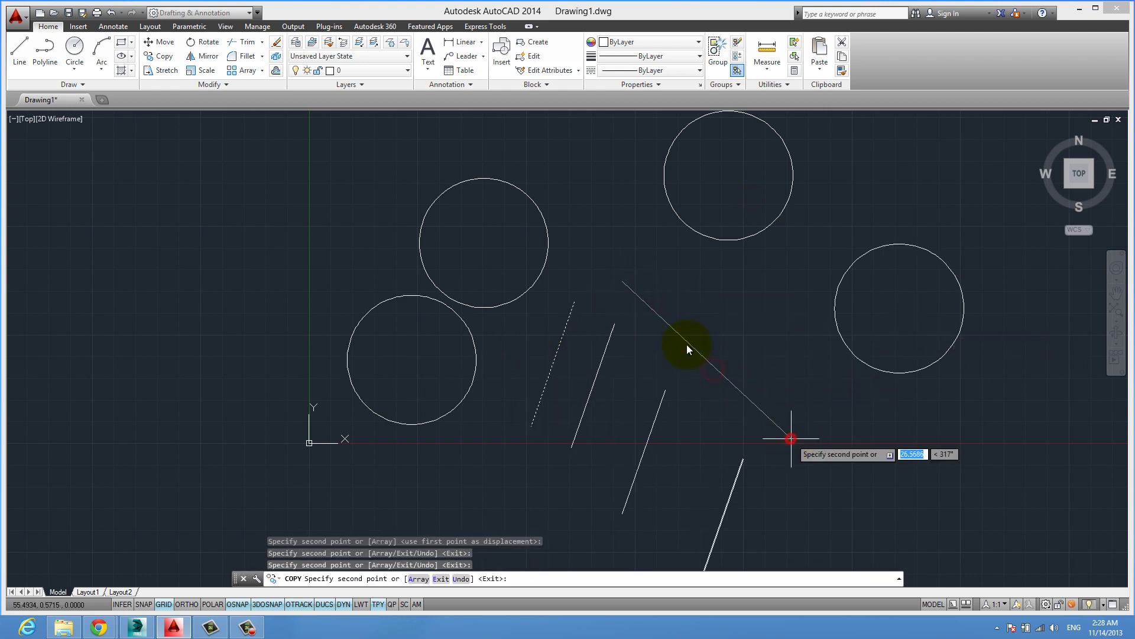
pyautogui.click(790, 437)
pyautogui.press('Return')
# - Select the two left circles
pyautogui.moveTo(655, 309); pyautogui.dragTo(571, 284, button='middle')
pyautogui.scroll(-2, 571, 278)
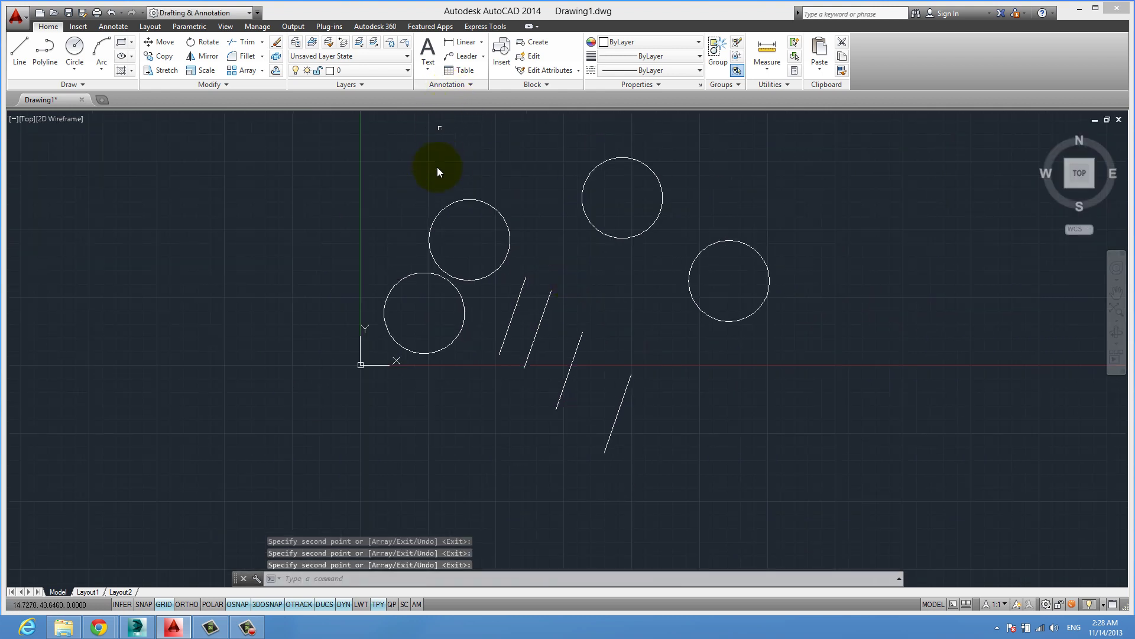
pyautogui.click(457, 168)
pyautogui.click(398, 286)
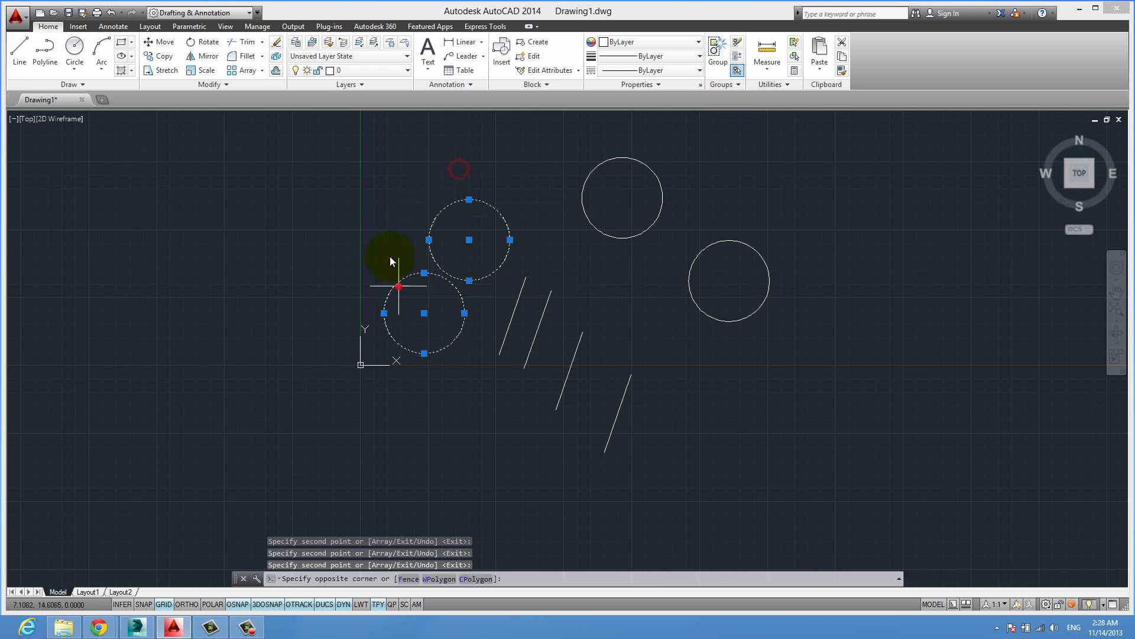
# - Move all four circles onto Layer1
pyautogui.click(381, 71)
pyautogui.click(369, 101)
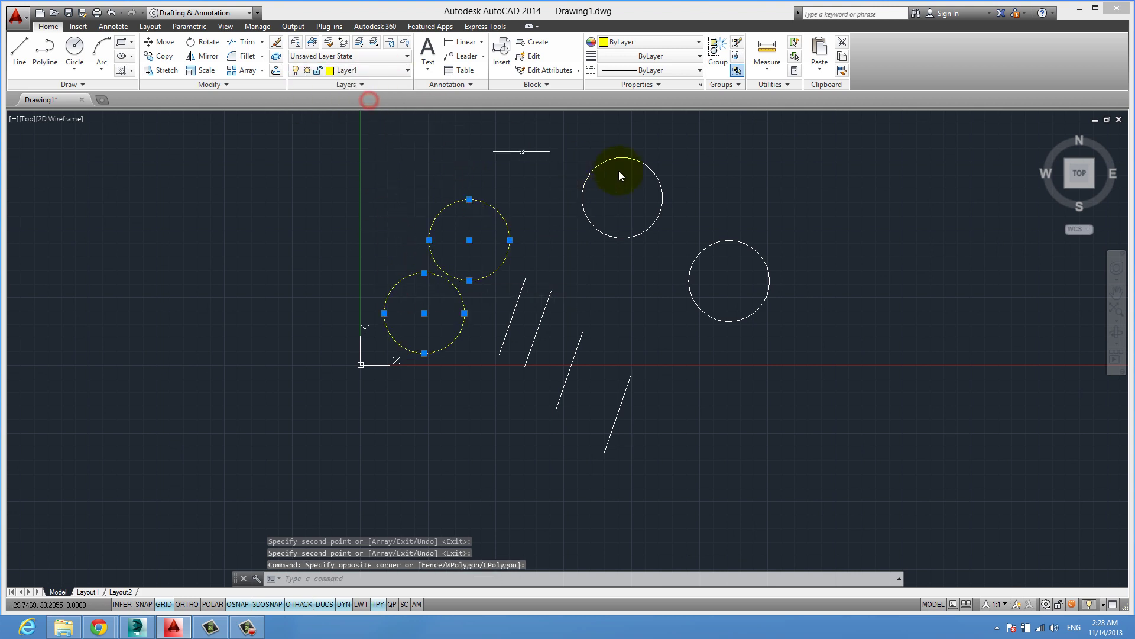
pyautogui.press('Escape')
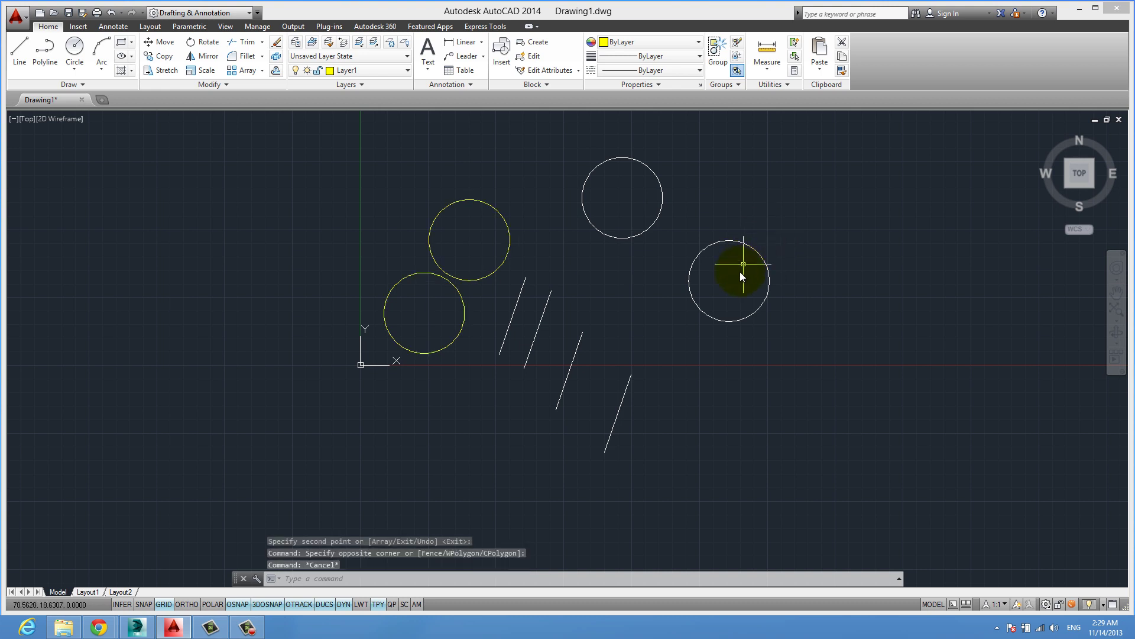
pyautogui.click(642, 230)
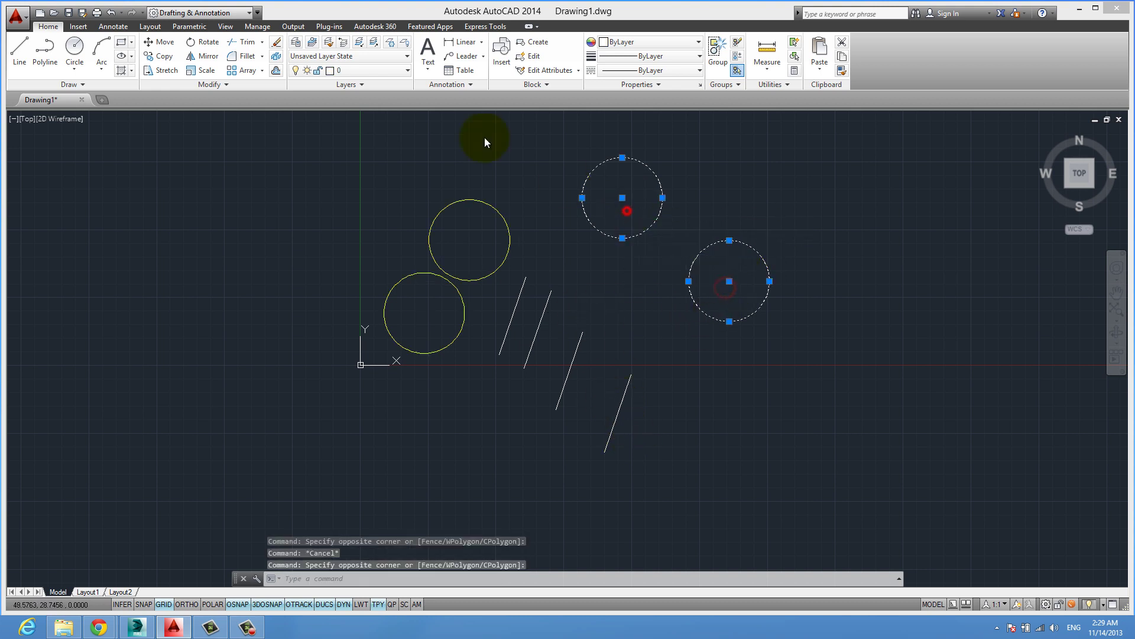
pyautogui.click(381, 70)
pyautogui.click(358, 98)
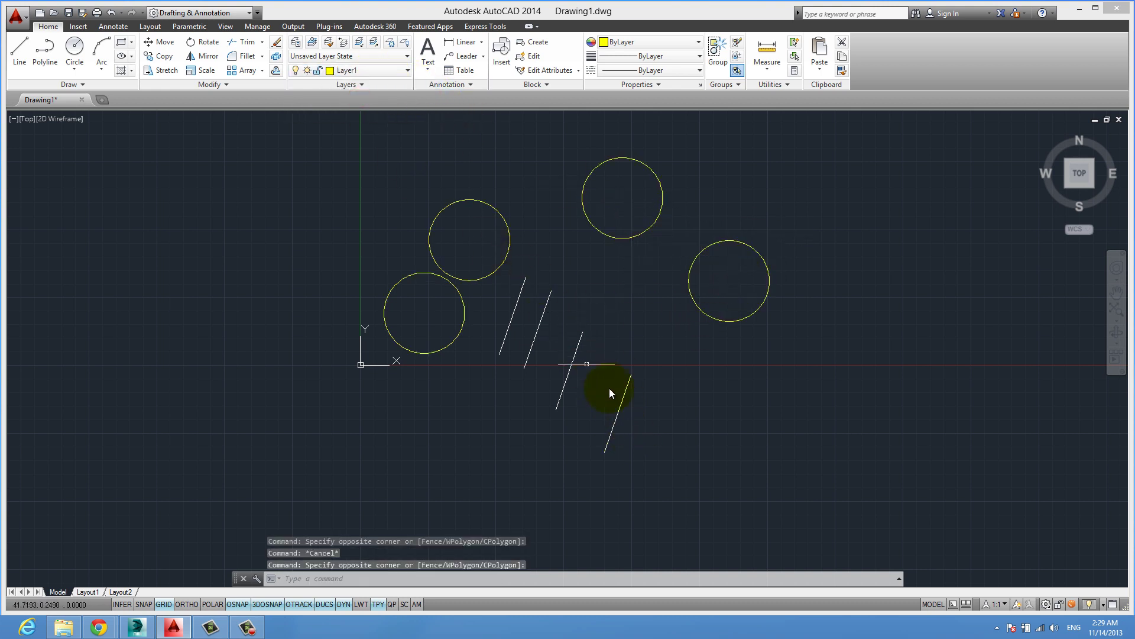
# - Move the four slanted lines onto Layer2
pyautogui.click(674, 456)
pyautogui.click(501, 304)
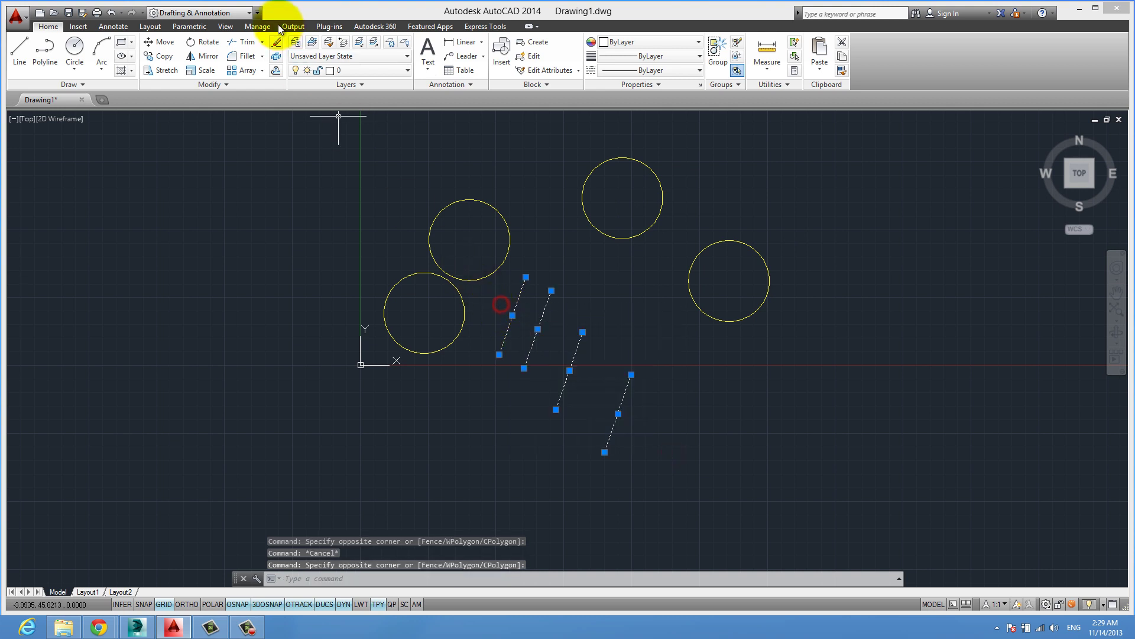
pyautogui.click(349, 72)
pyautogui.click(350, 112)
pyautogui.press('Escape')
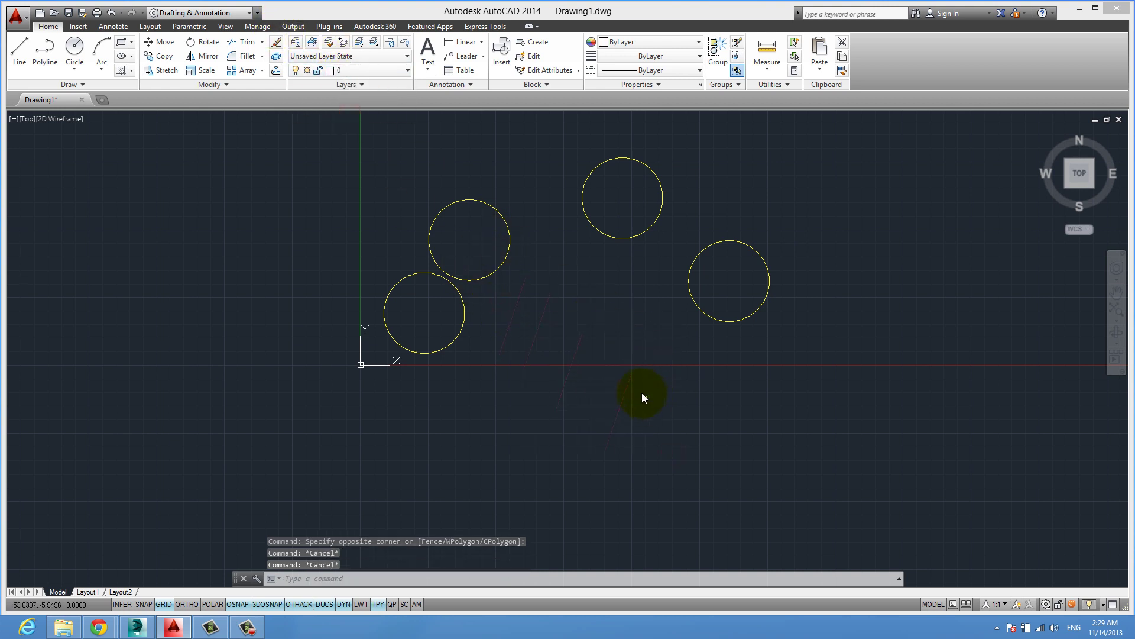
# - Change Layer2's colour to cyan 130 and recentre the view on the shapes
pyautogui.click(372, 72)
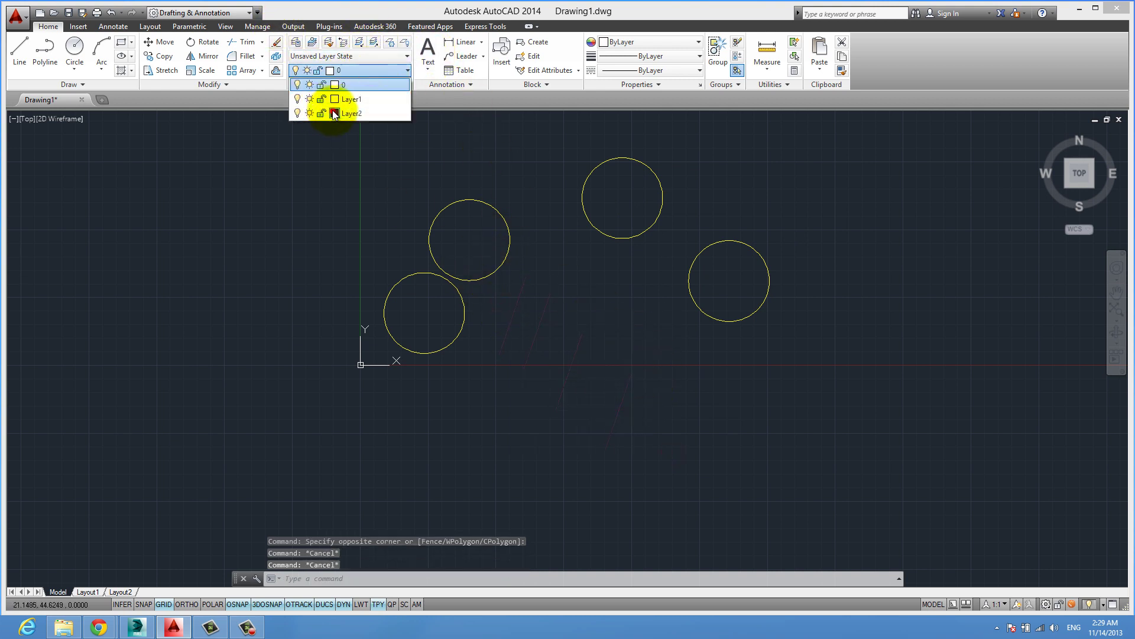
pyautogui.click(334, 113)
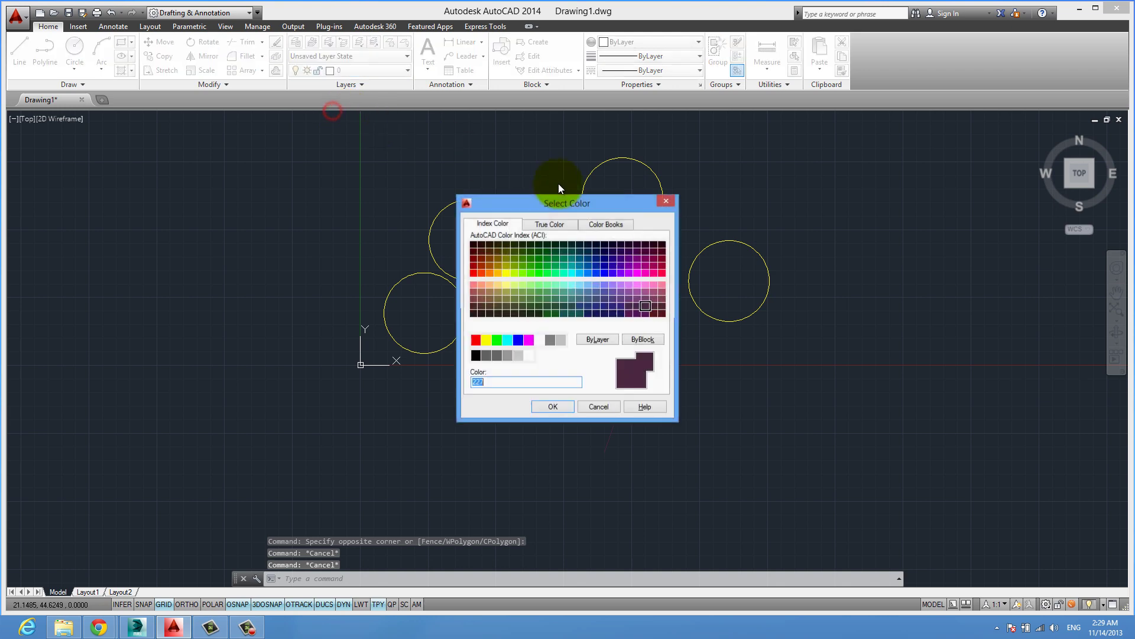
pyautogui.click(572, 273)
pyautogui.click(555, 406)
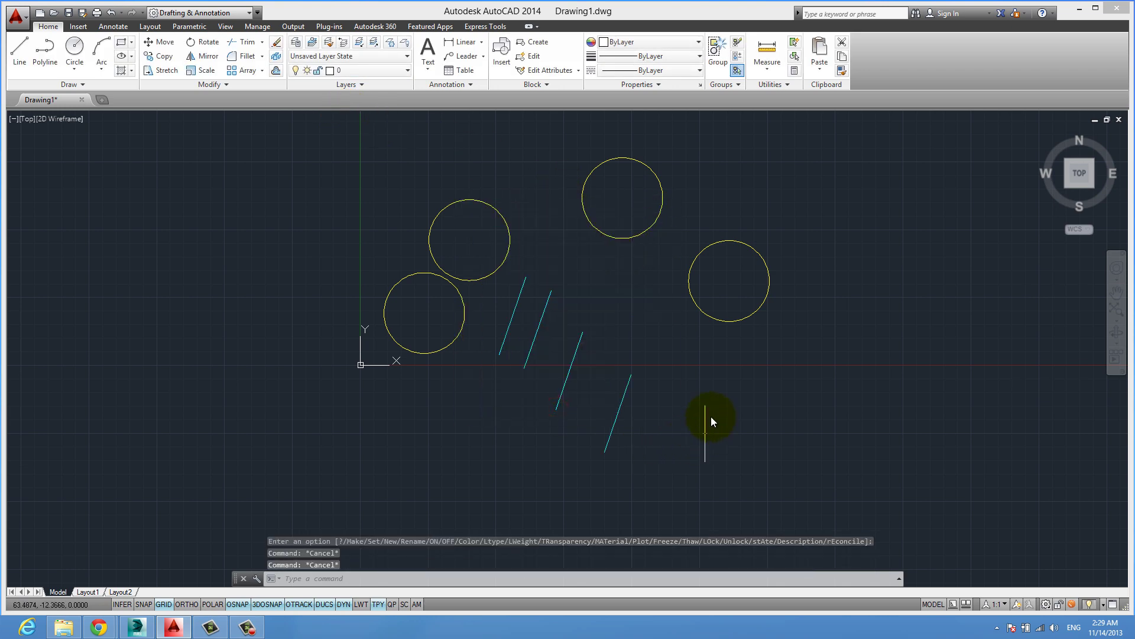
pyautogui.moveTo(686, 298); pyautogui.dragTo(682, 251, button='middle')
pyautogui.scroll(3, 667, 241)
pyautogui.moveTo(592, 274); pyautogui.dragTo(640, 331, button='middle')
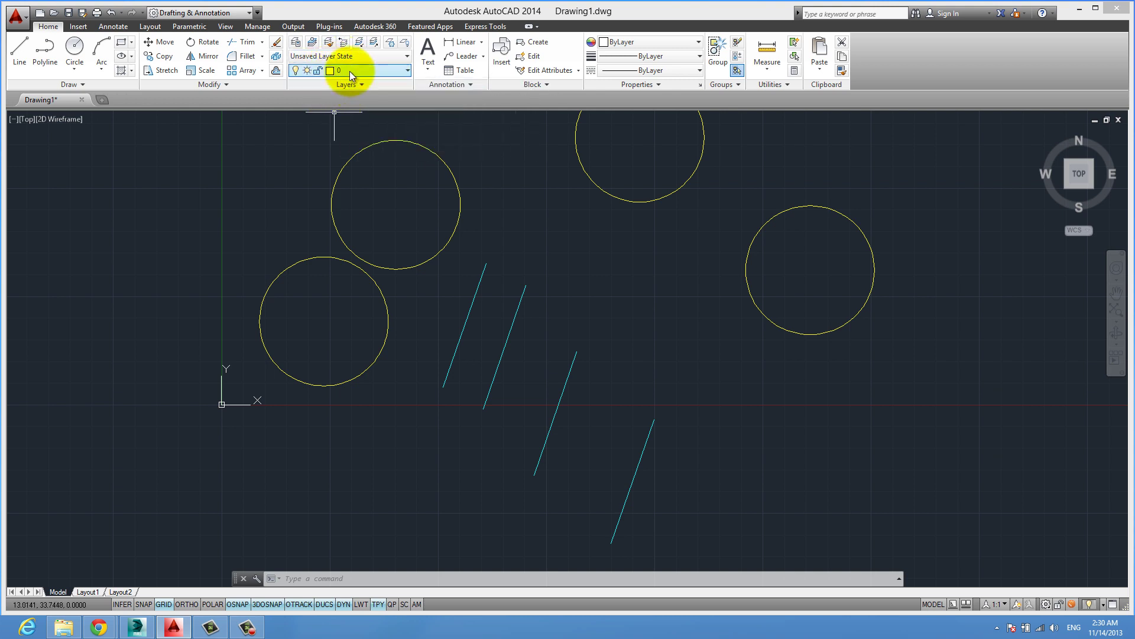
# - Set Layer1 current and draw a new circle at the far left of the drawing
pyautogui.click(367, 68)
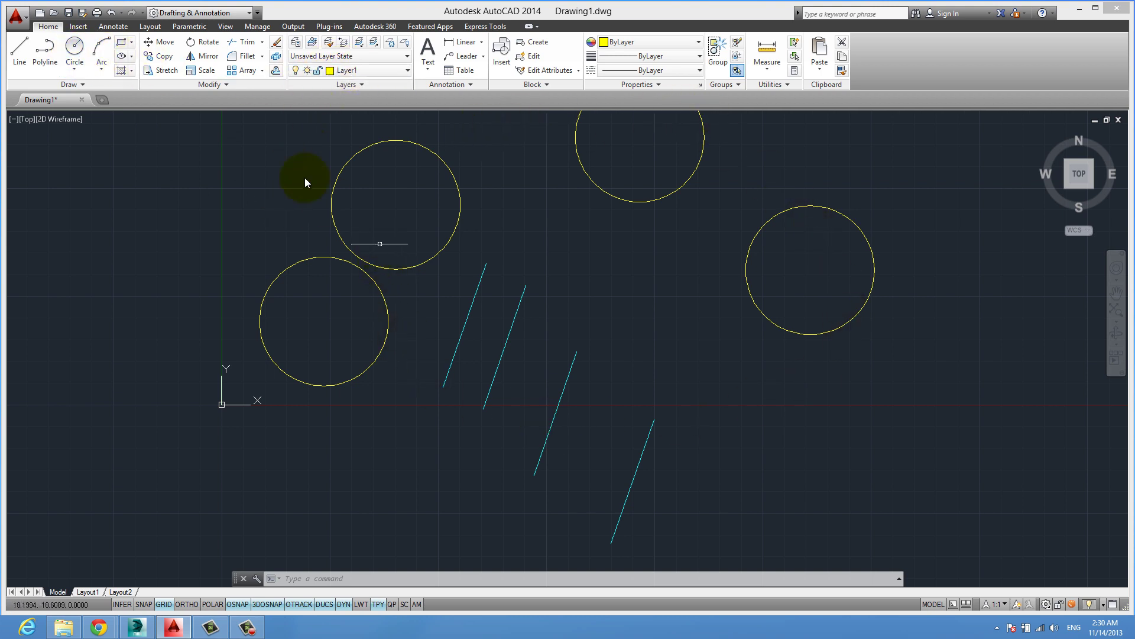
pyautogui.click(81, 48)
pyautogui.click(89, 213)
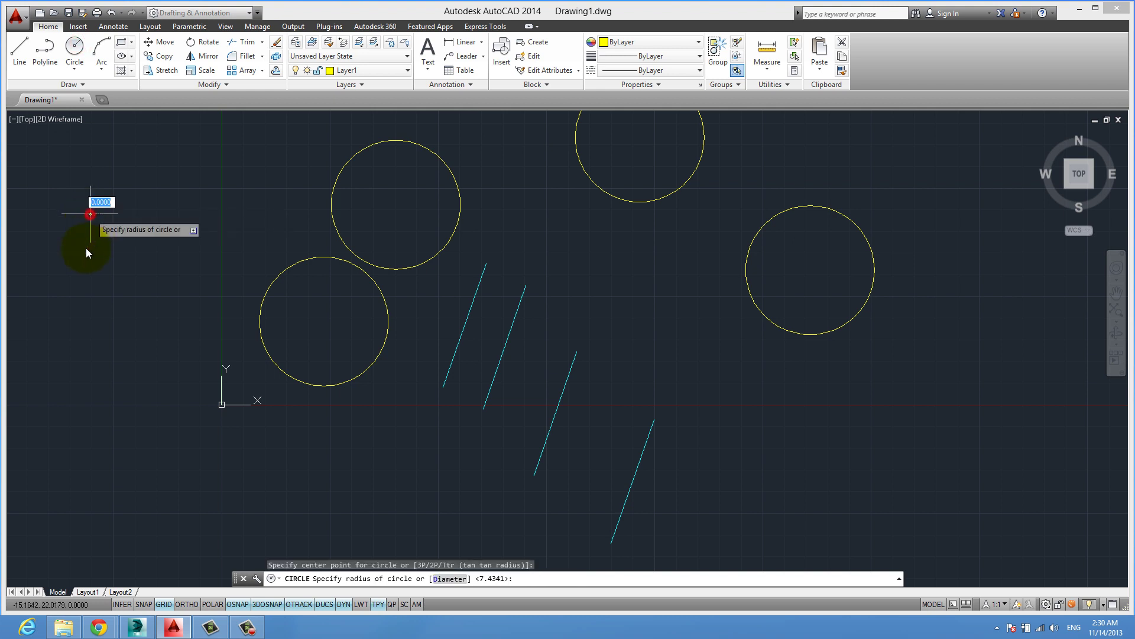
pyautogui.click(87, 288)
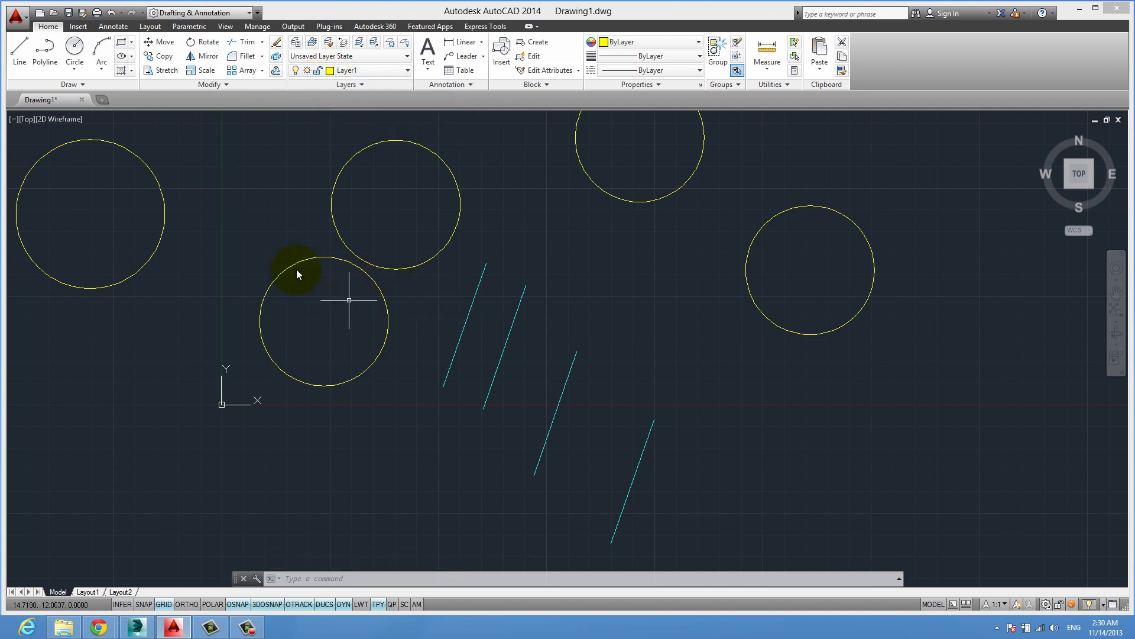
pyautogui.moveTo(394, 196); pyautogui.dragTo(436, 200, button='middle')
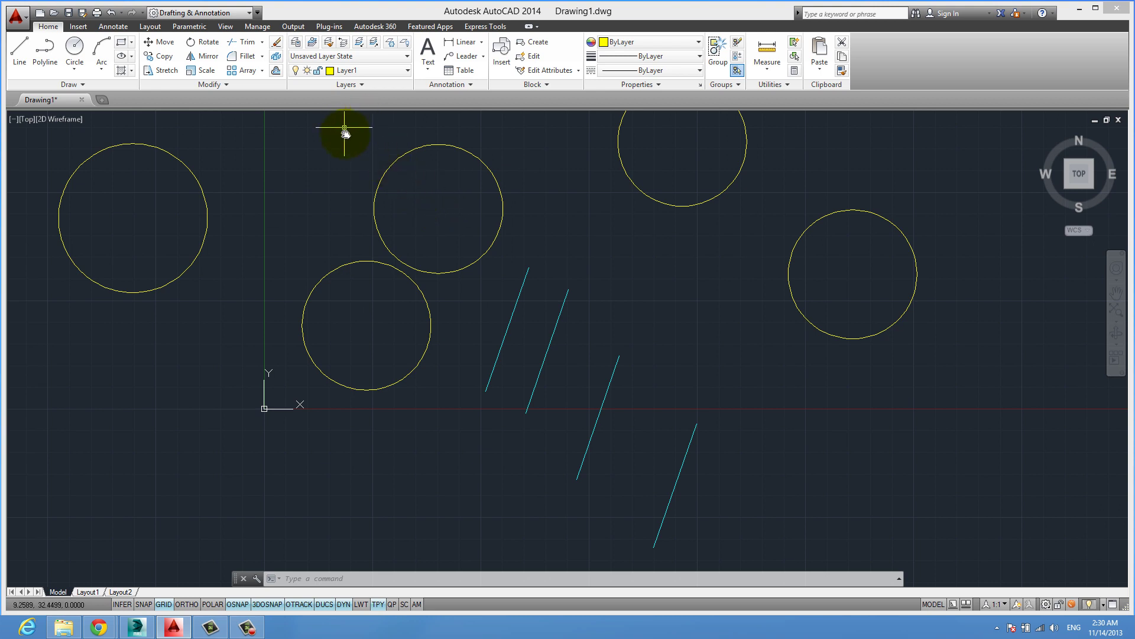
# - Make Layer2 current from a cyan line and draw a rectangle near the right circle
pyautogui.click(314, 46)
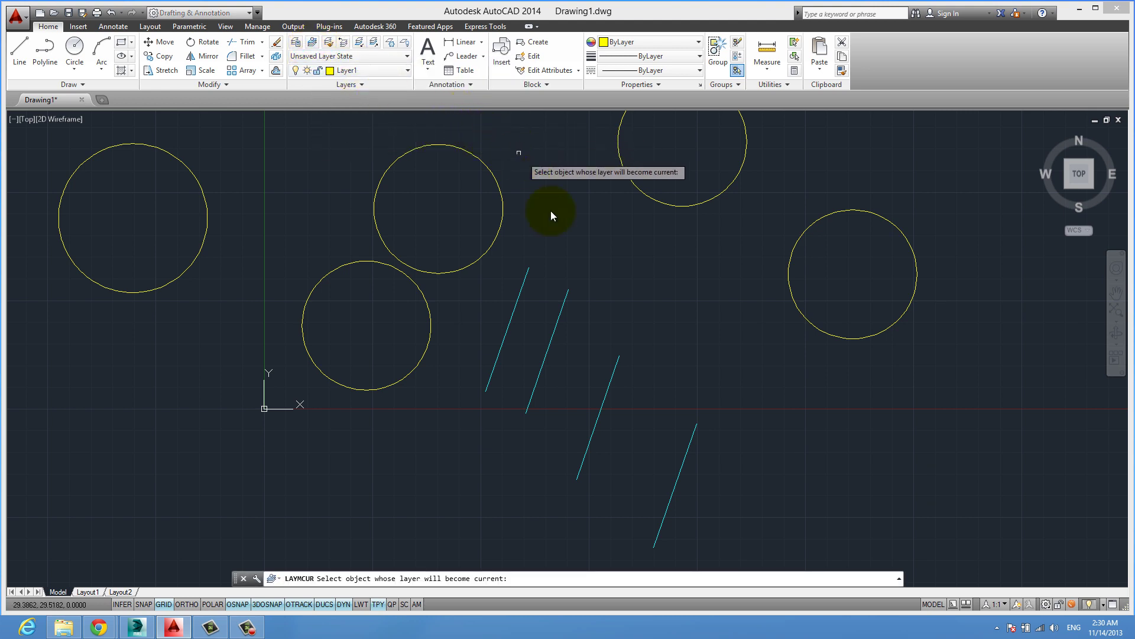
pyautogui.click(525, 276)
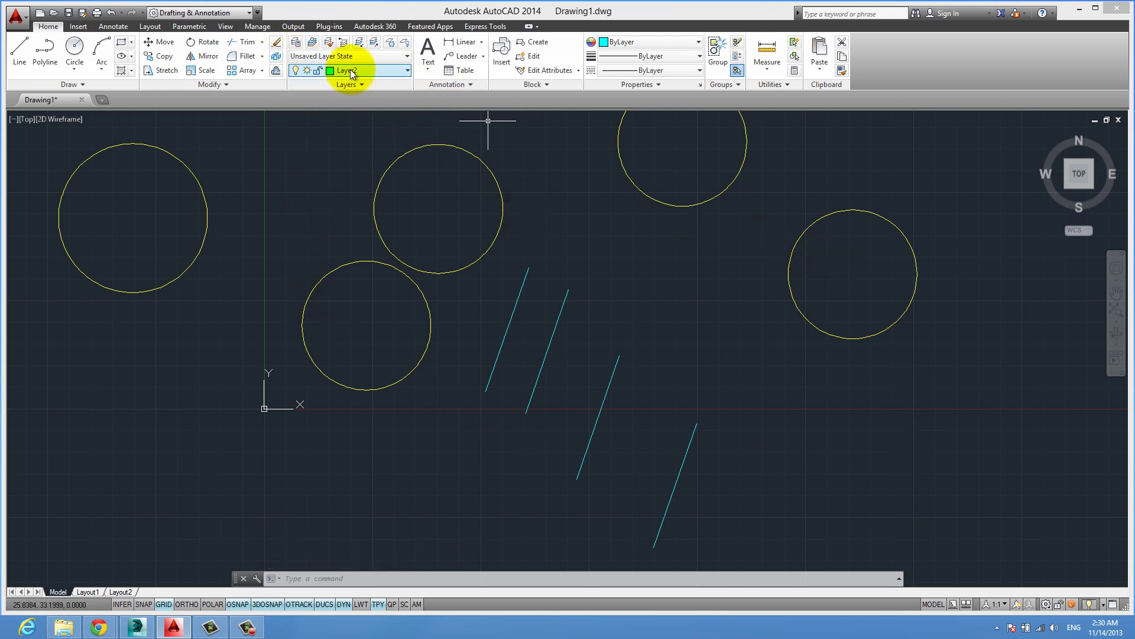
pyautogui.click(121, 44)
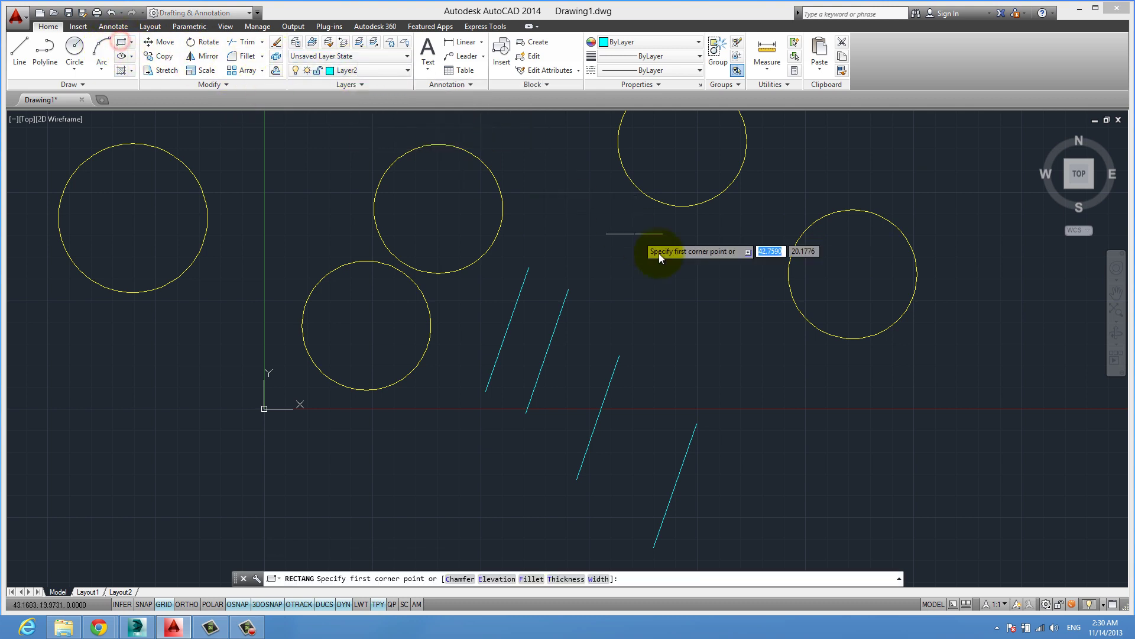
pyautogui.click(641, 259)
pyautogui.click(722, 310)
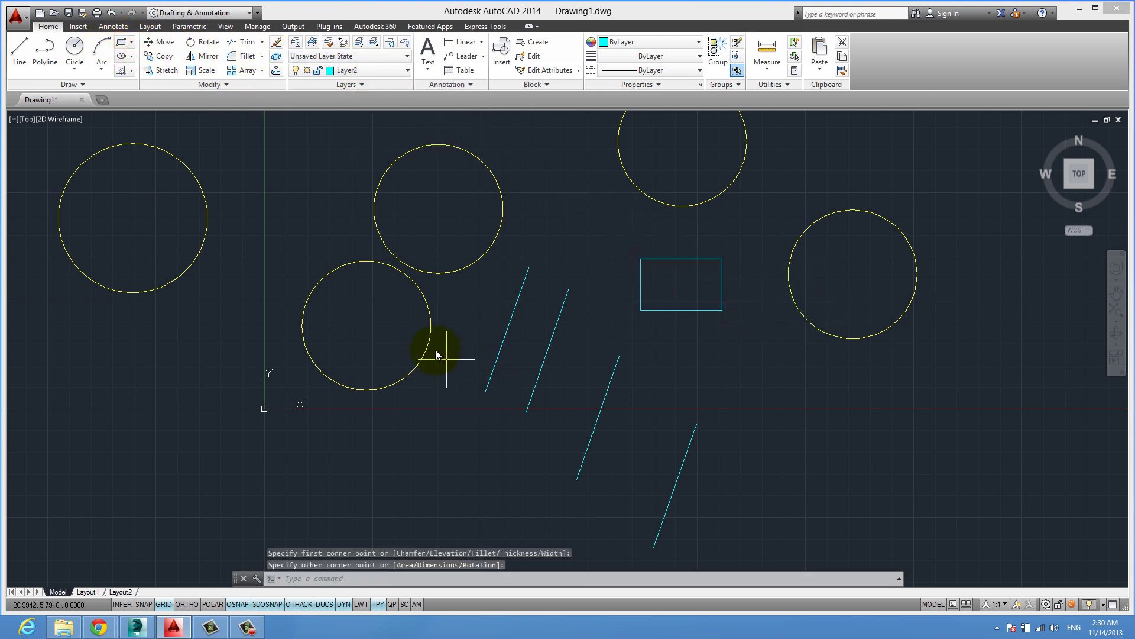
# - Make Layer1 current again by picking a yellow circle
pyautogui.click(305, 45)
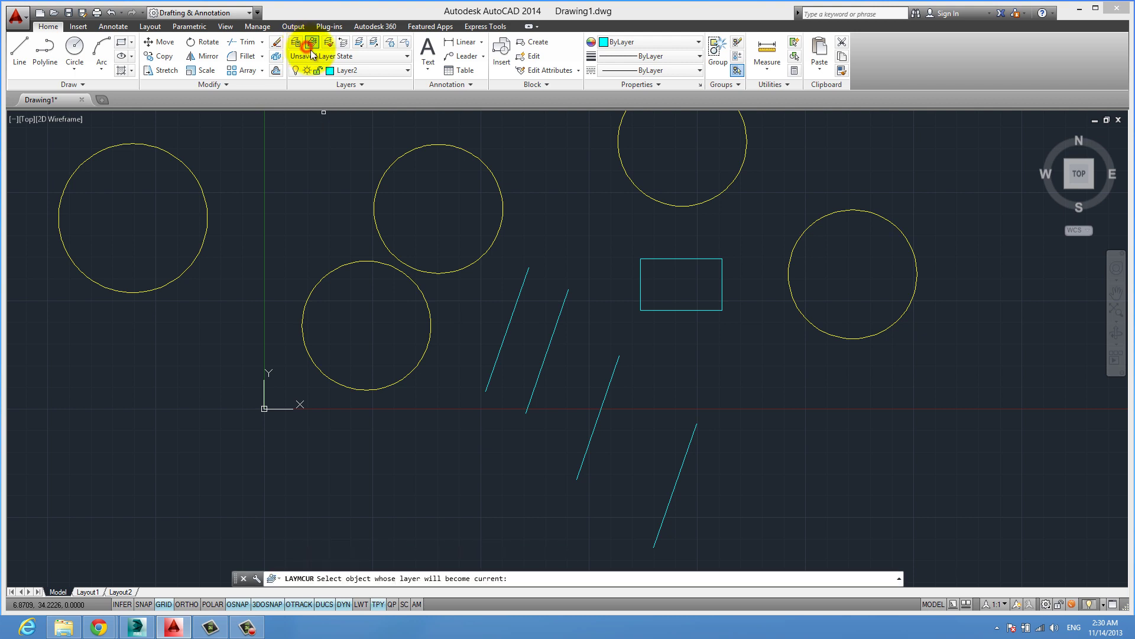
pyautogui.click(451, 147)
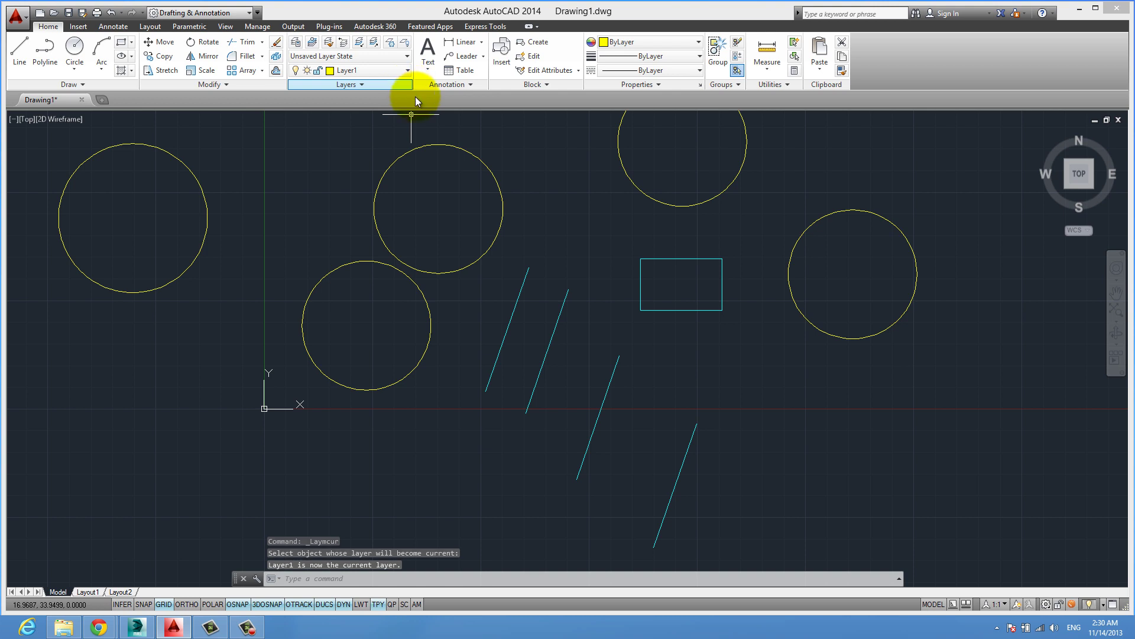
pyautogui.click(390, 70)
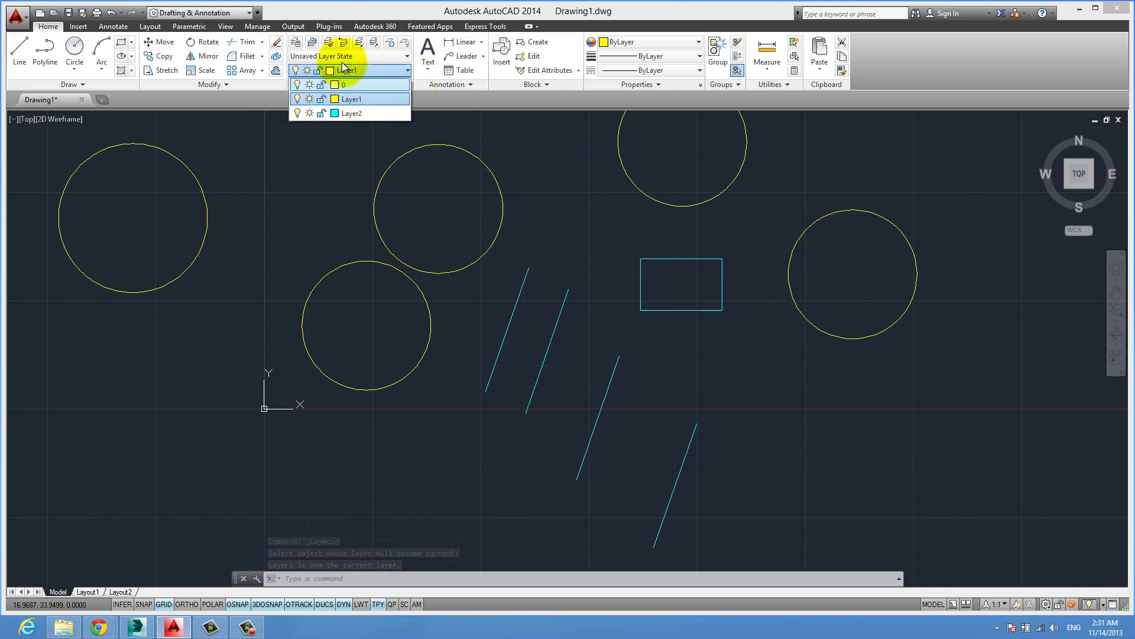
pyautogui.click(343, 27)
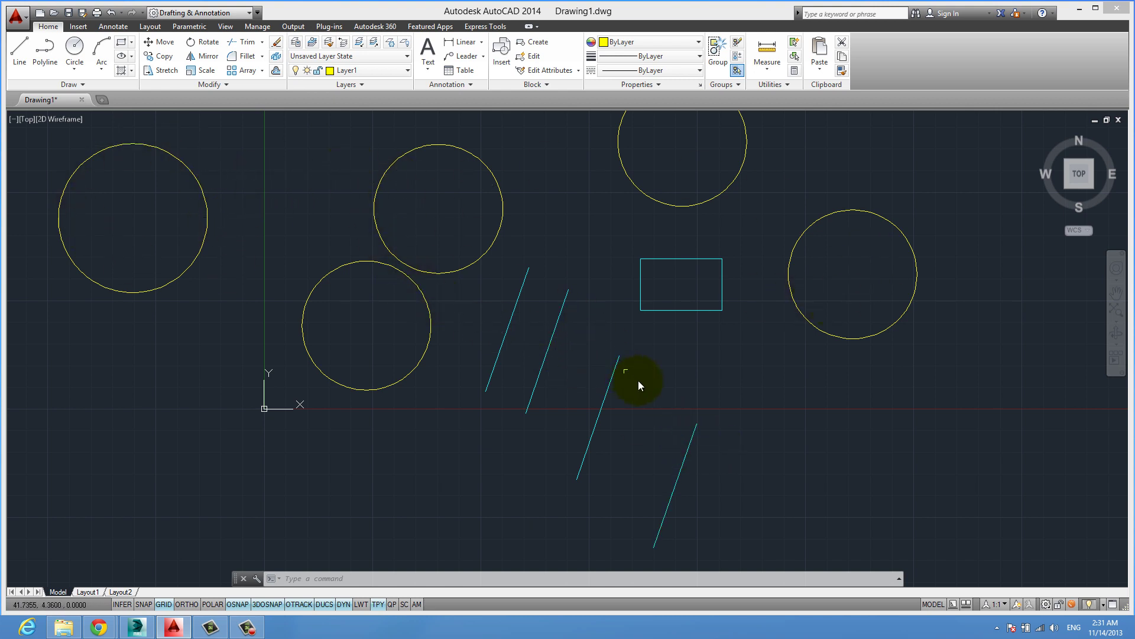
# - Match the four middle and right circles to the cyan lines' layer
pyautogui.click(411, 302)
pyautogui.click(365, 212)
pyautogui.click(851, 221)
pyautogui.click(716, 144)
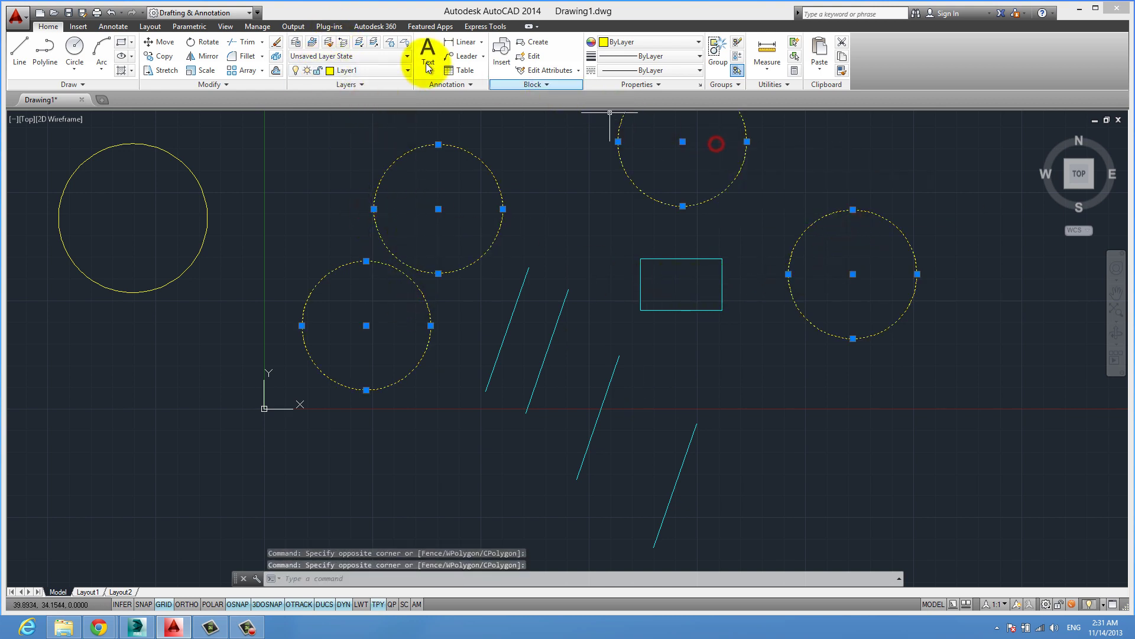
pyautogui.click(329, 44)
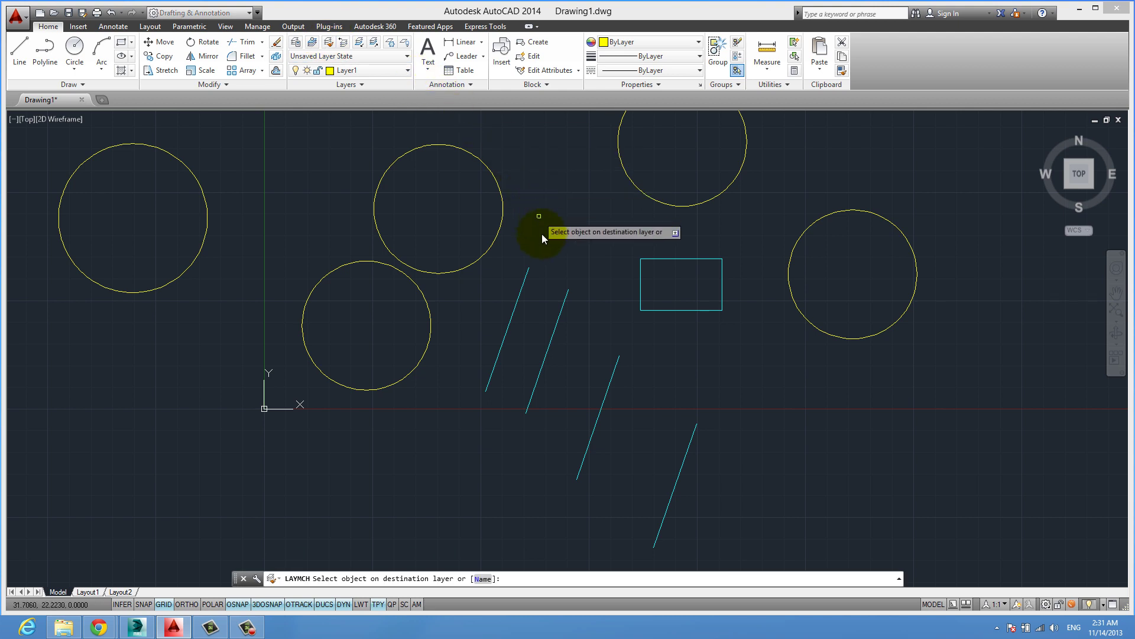
pyautogui.click(524, 273)
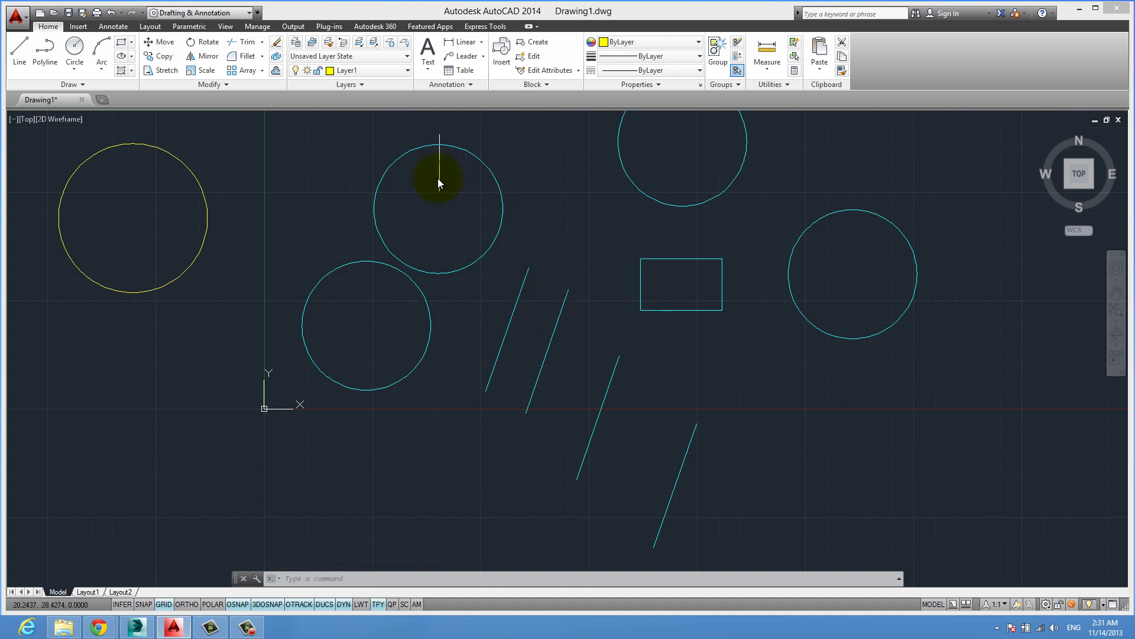
# - Match those four circles back to the left yellow circle's Layer1
pyautogui.click(722, 152)
pyautogui.click(418, 230)
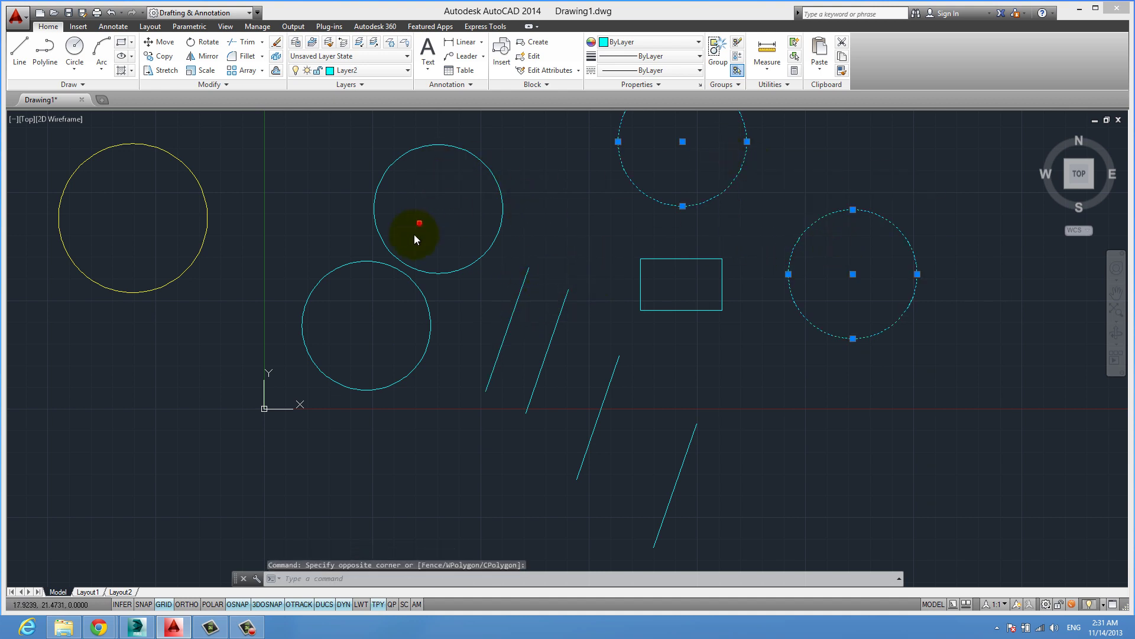
pyautogui.click(365, 297)
pyautogui.click(327, 48)
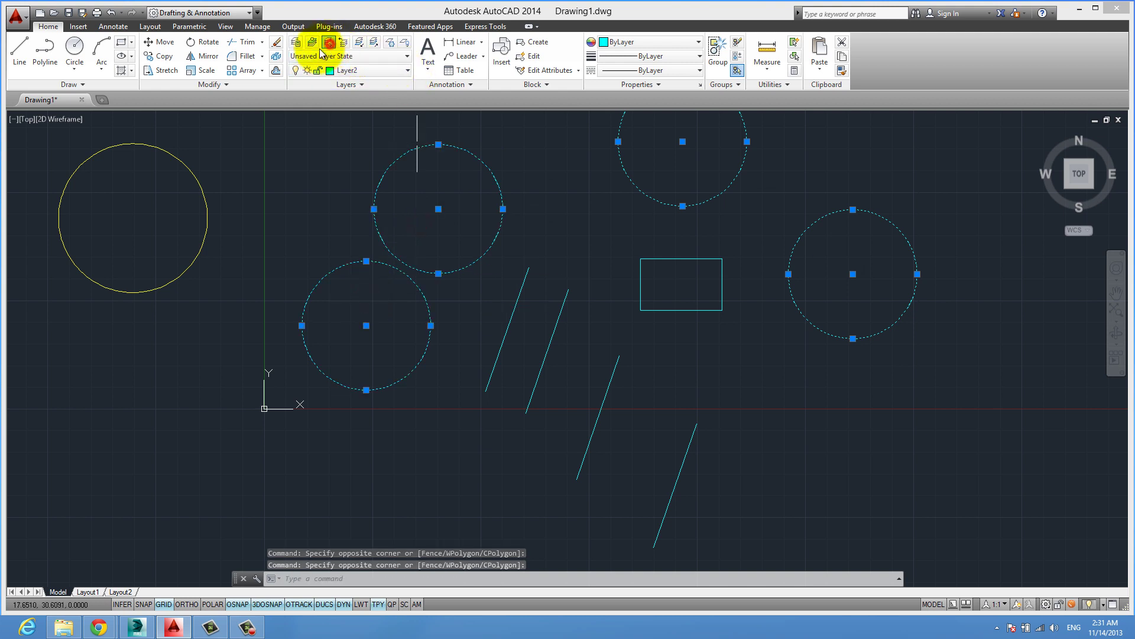
pyautogui.click(188, 171)
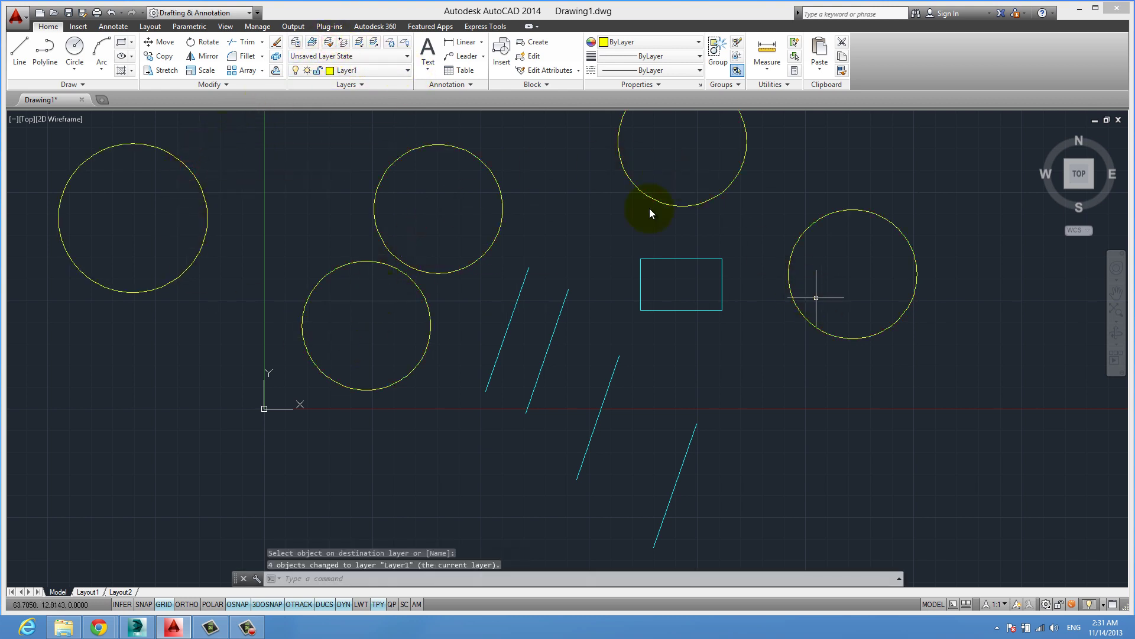
# - Apply Layer Previous, then verify Layer2 is current in the dropdown and Properties Manager
pyautogui.click(345, 44)
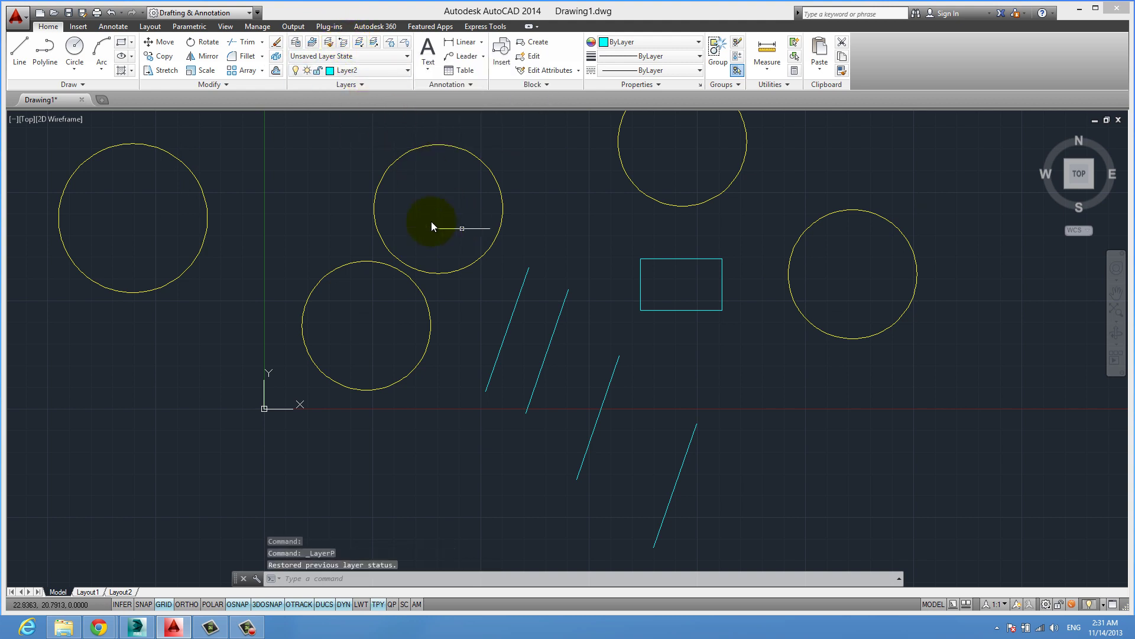
pyautogui.click(361, 70)
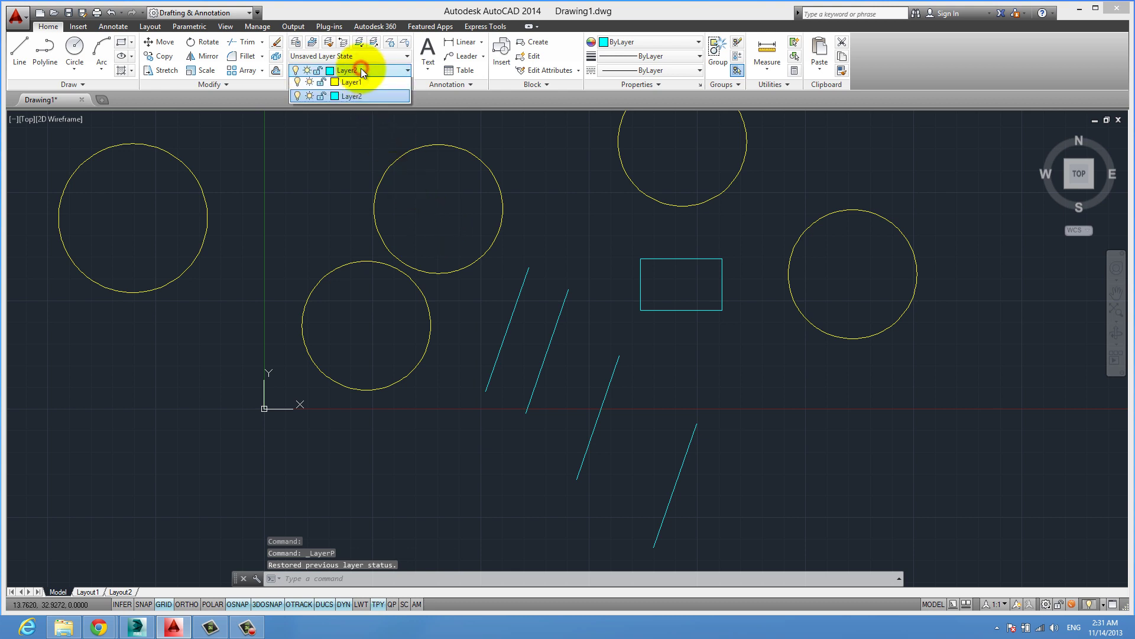
pyautogui.click(287, 169)
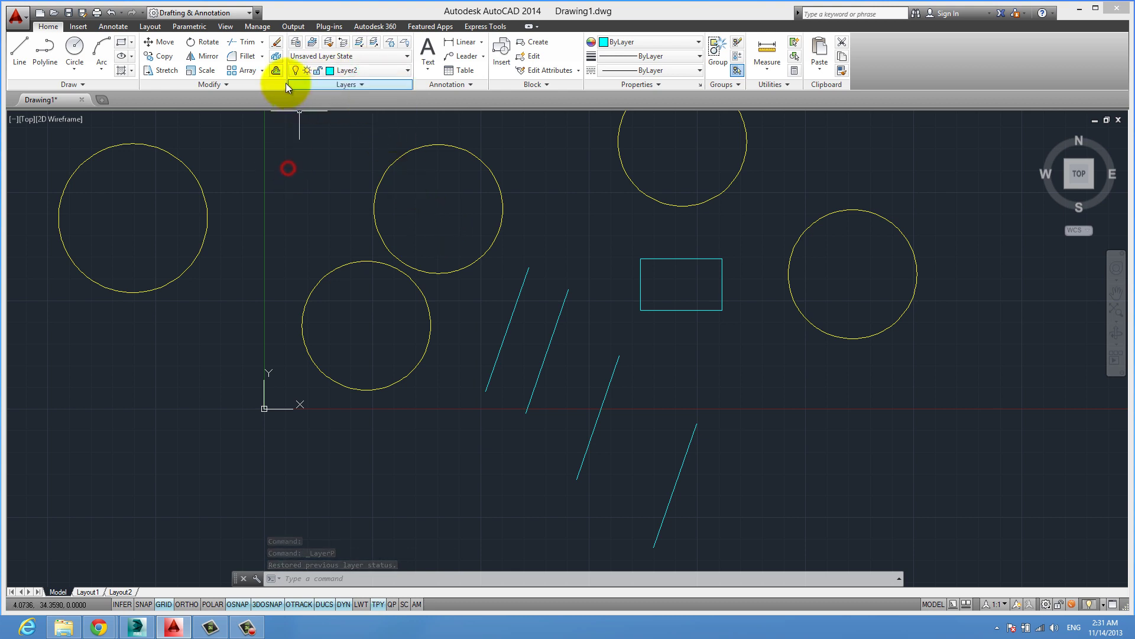
pyautogui.click(292, 42)
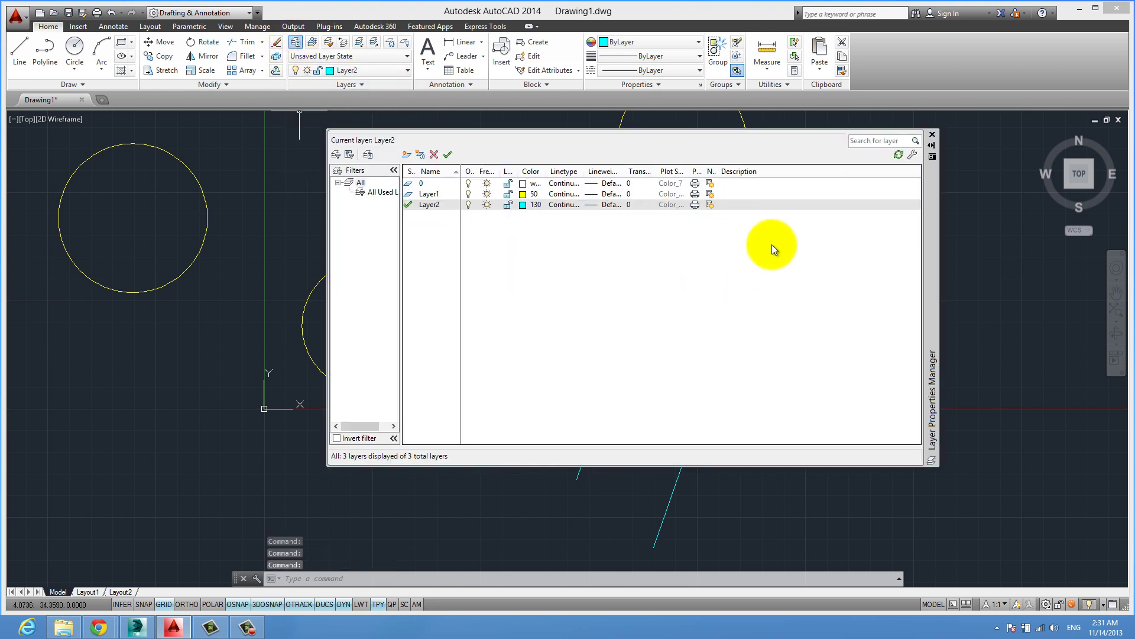
pyautogui.click(932, 134)
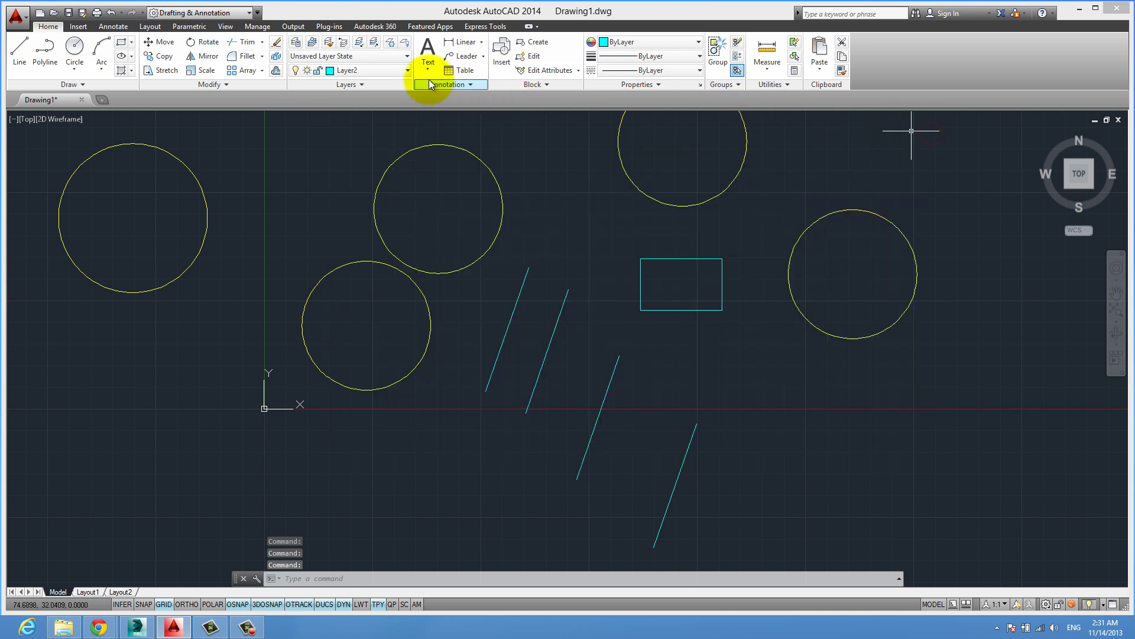
# - Isolate Layer1 by picking a circle, fading the other layers
pyautogui.click(359, 44)
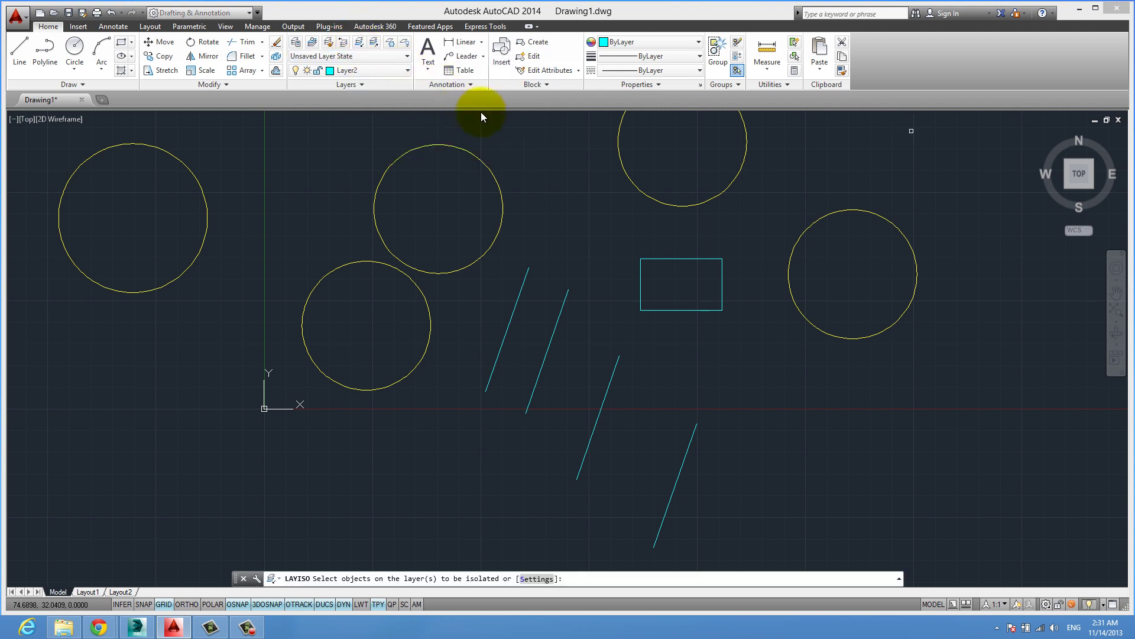
pyautogui.click(477, 158)
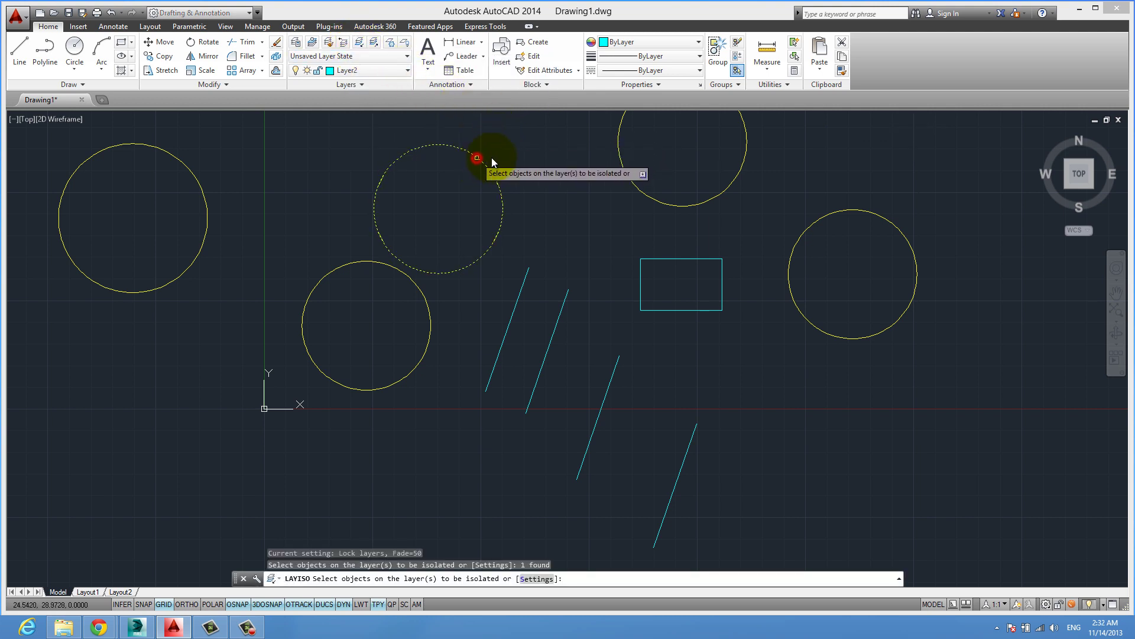
pyautogui.press('Return')
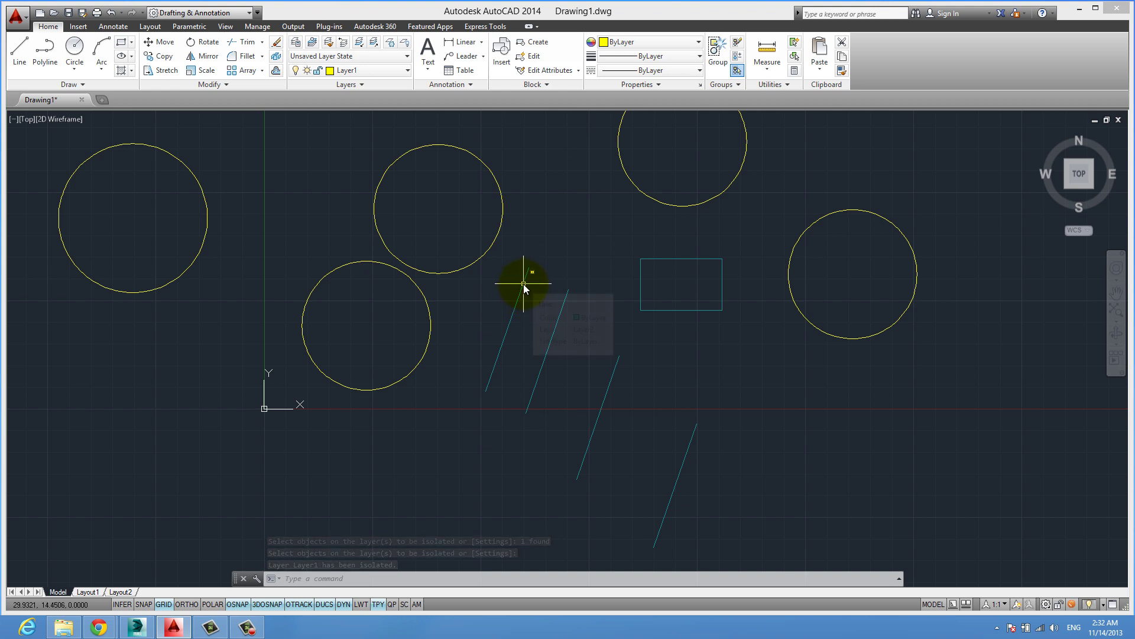
# - Unlock Layer1, toggle Layer2's lock, then Unisolate all layers
pyautogui.click(295, 42)
pyautogui.click(507, 194)
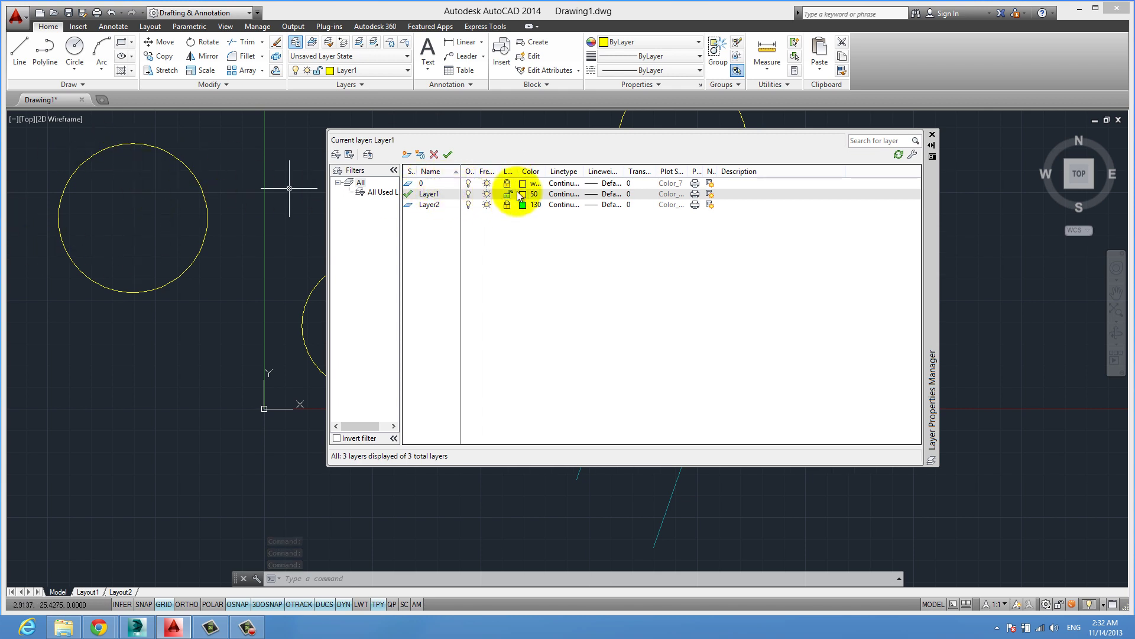
pyautogui.click(932, 134)
pyautogui.click(357, 72)
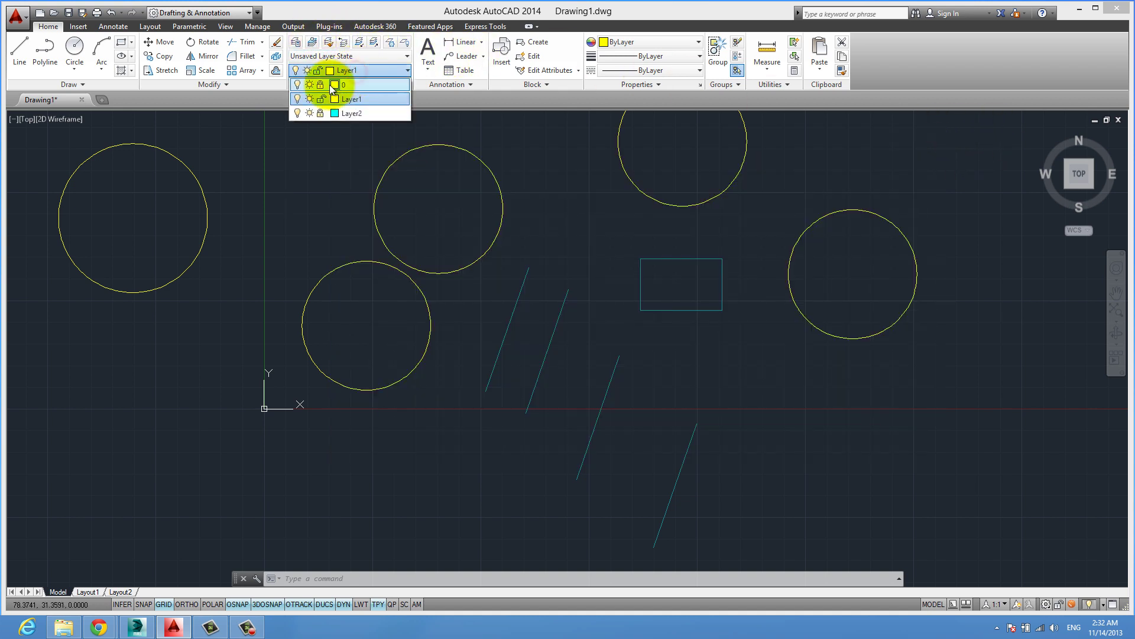
pyautogui.click(320, 113)
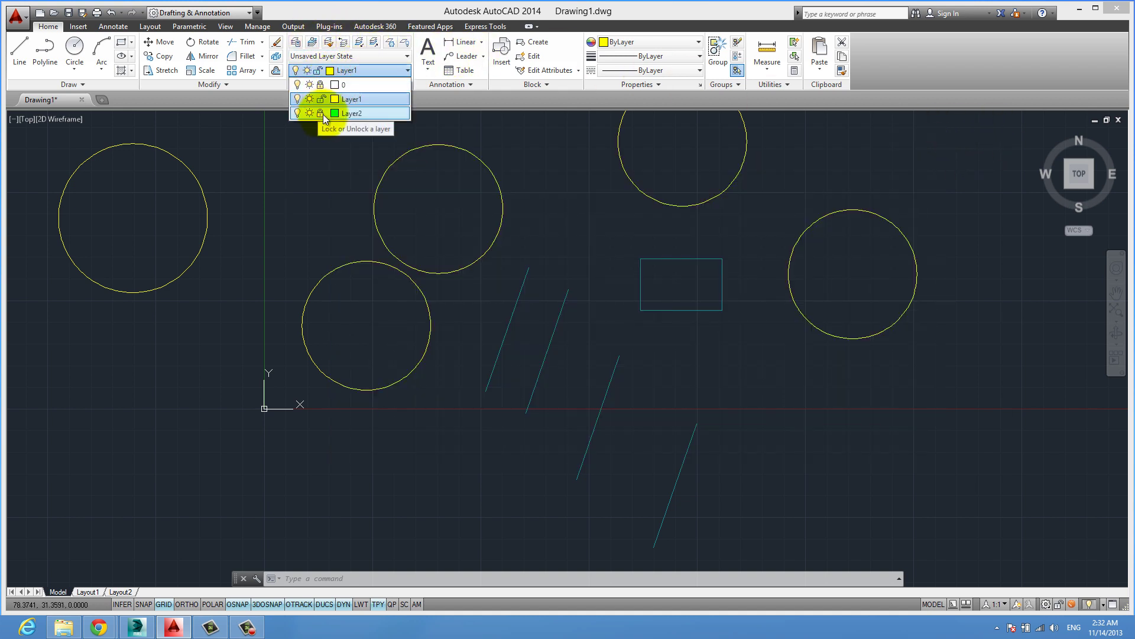
pyautogui.click(361, 95)
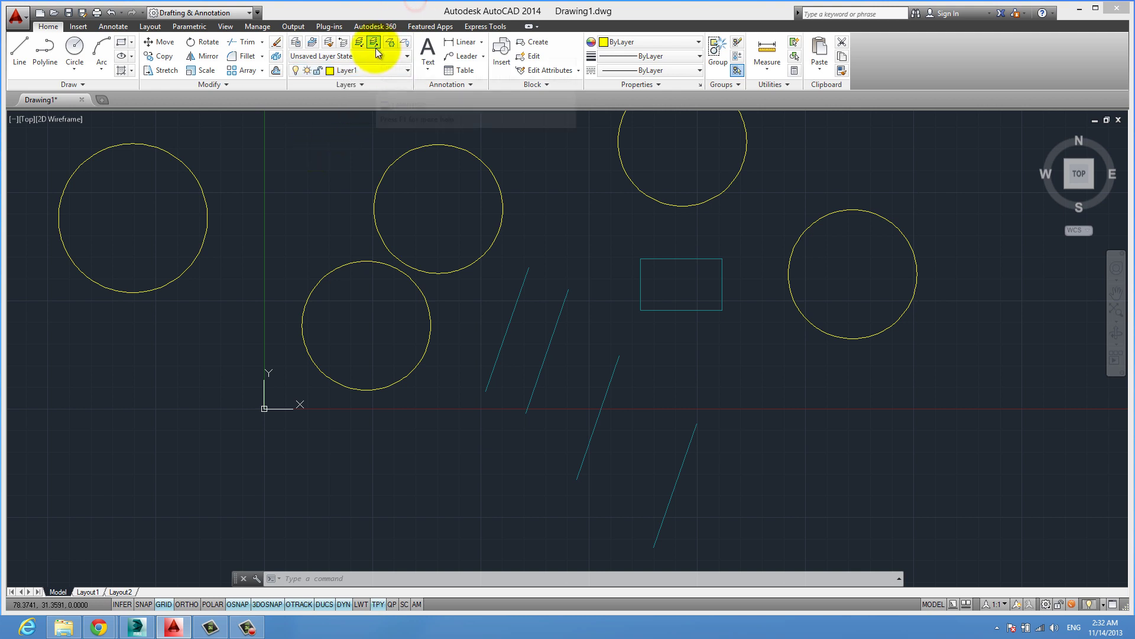
pyautogui.click(375, 48)
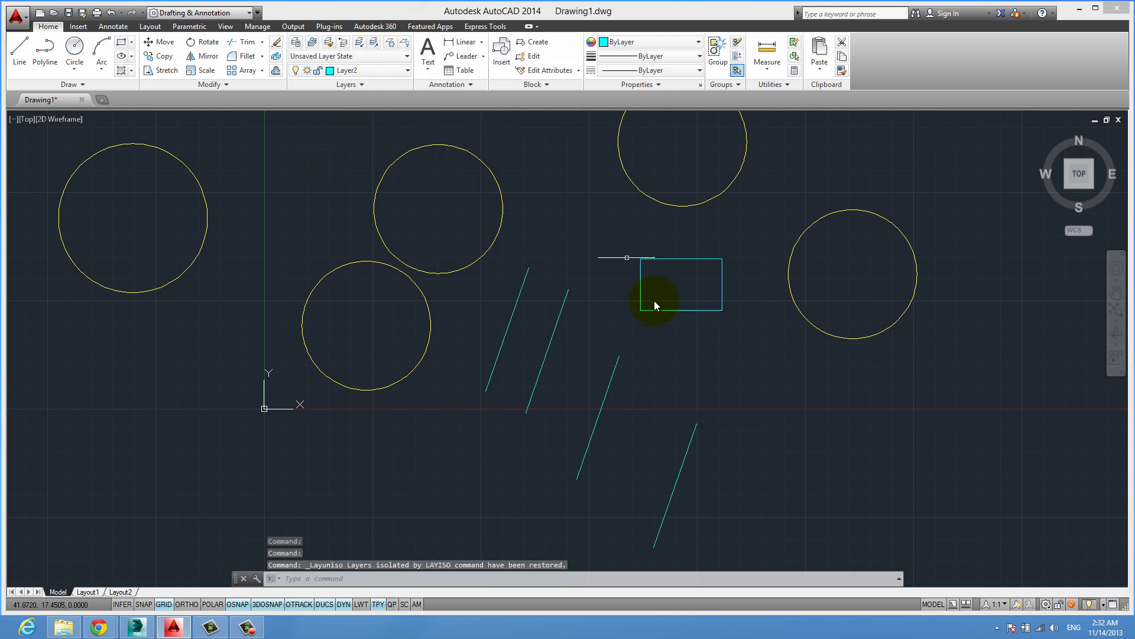
pyautogui.click(388, 43)
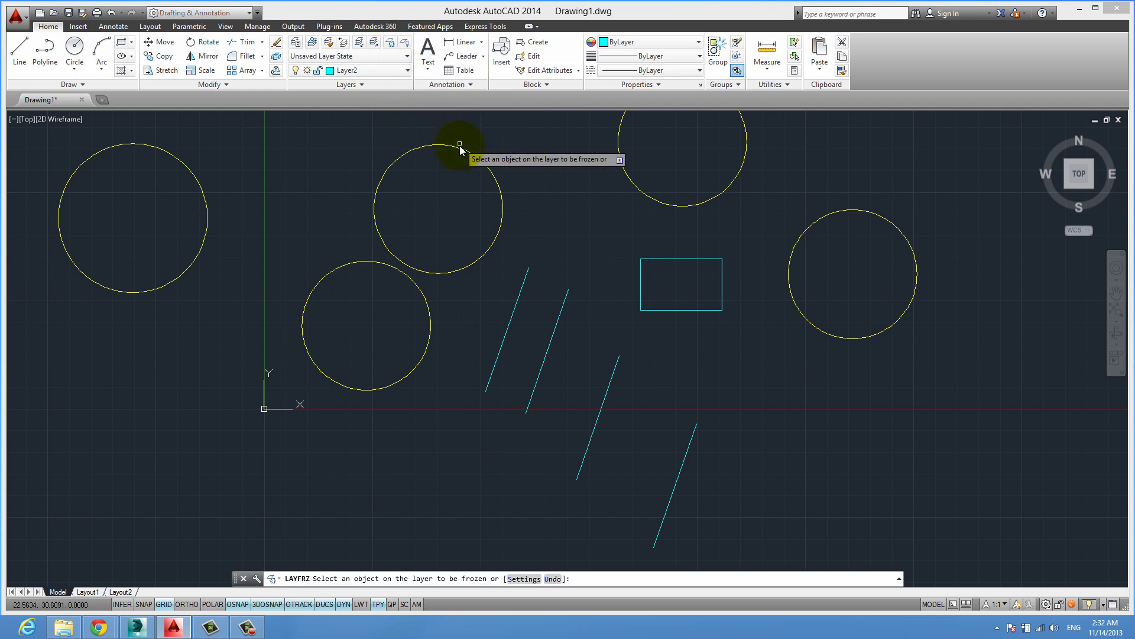
pyautogui.click(460, 144)
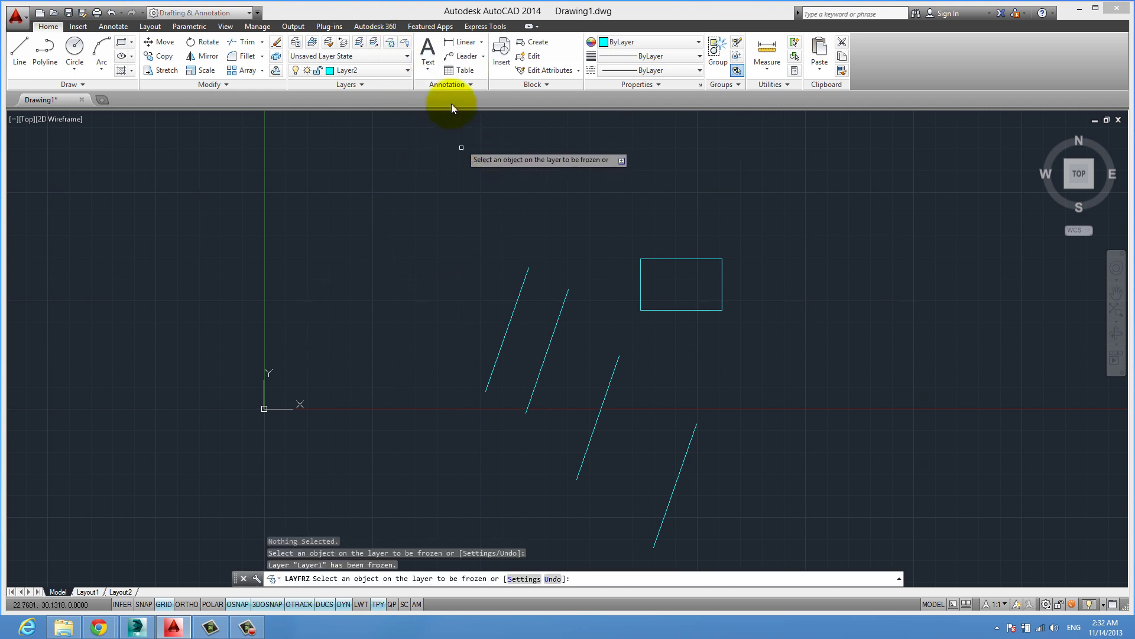
pyautogui.click(295, 42)
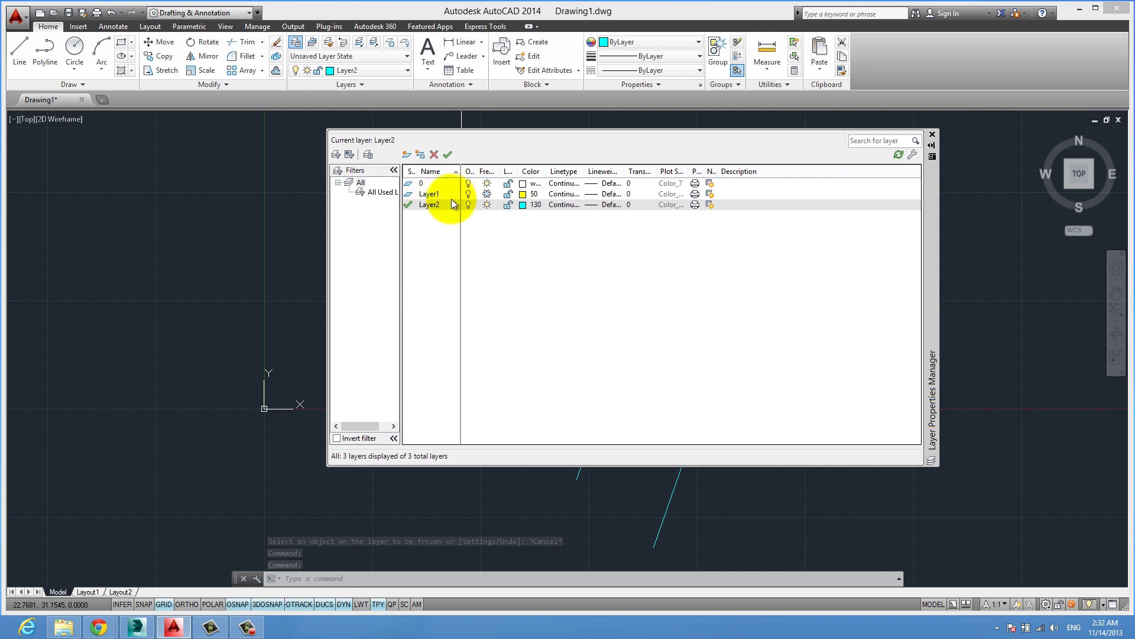
pyautogui.click(487, 194)
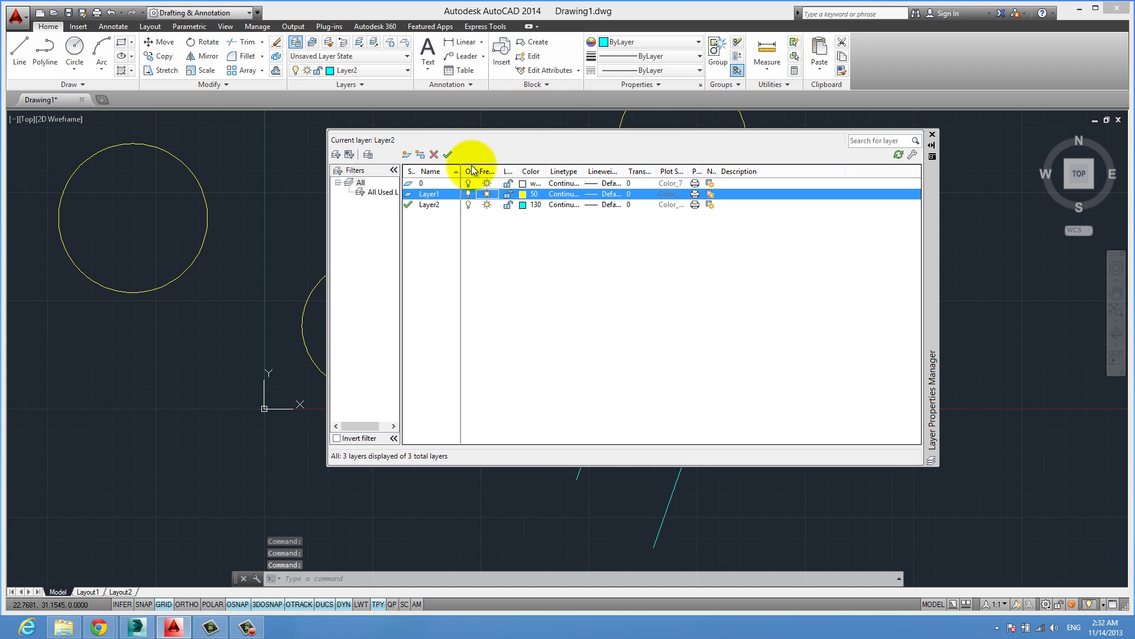
pyautogui.click(932, 137)
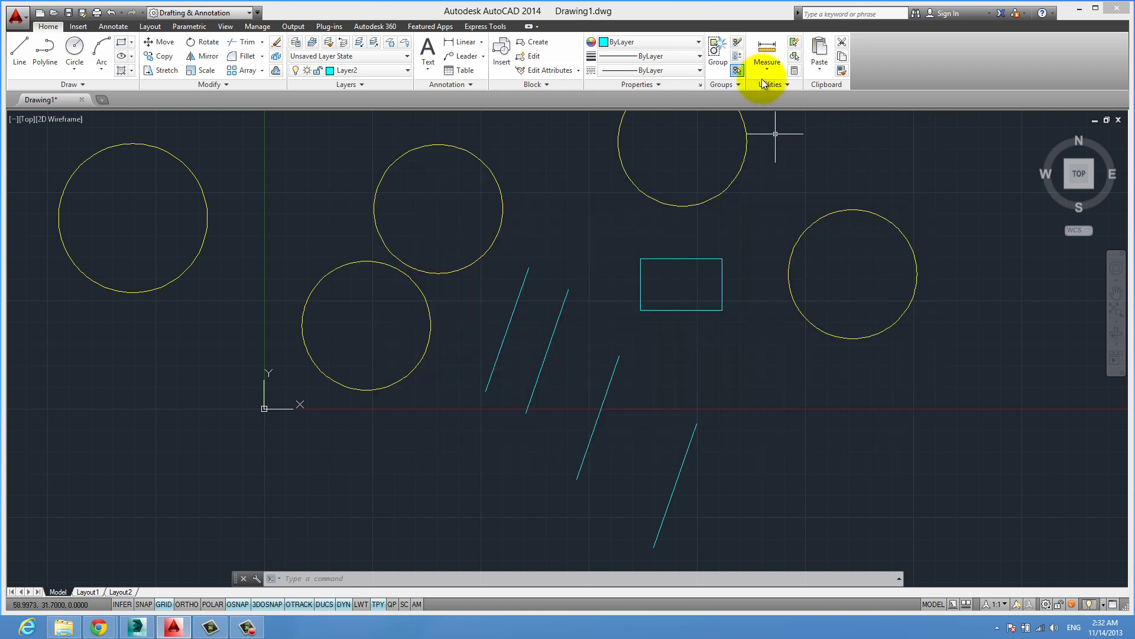
pyautogui.click(407, 43)
pyautogui.click(494, 176)
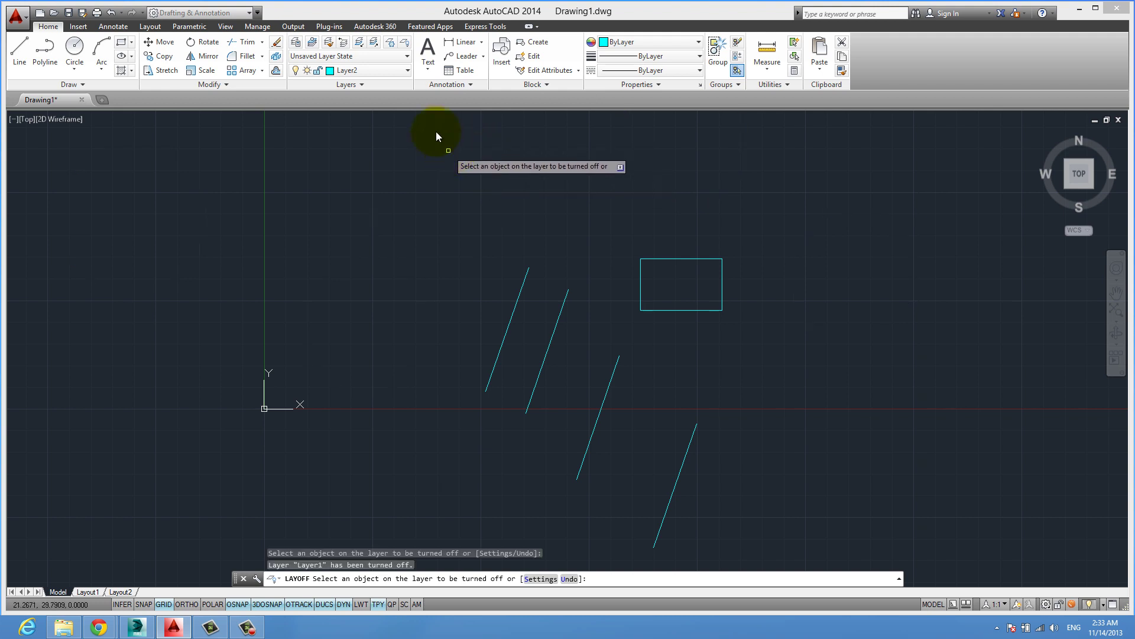
pyautogui.click(296, 41)
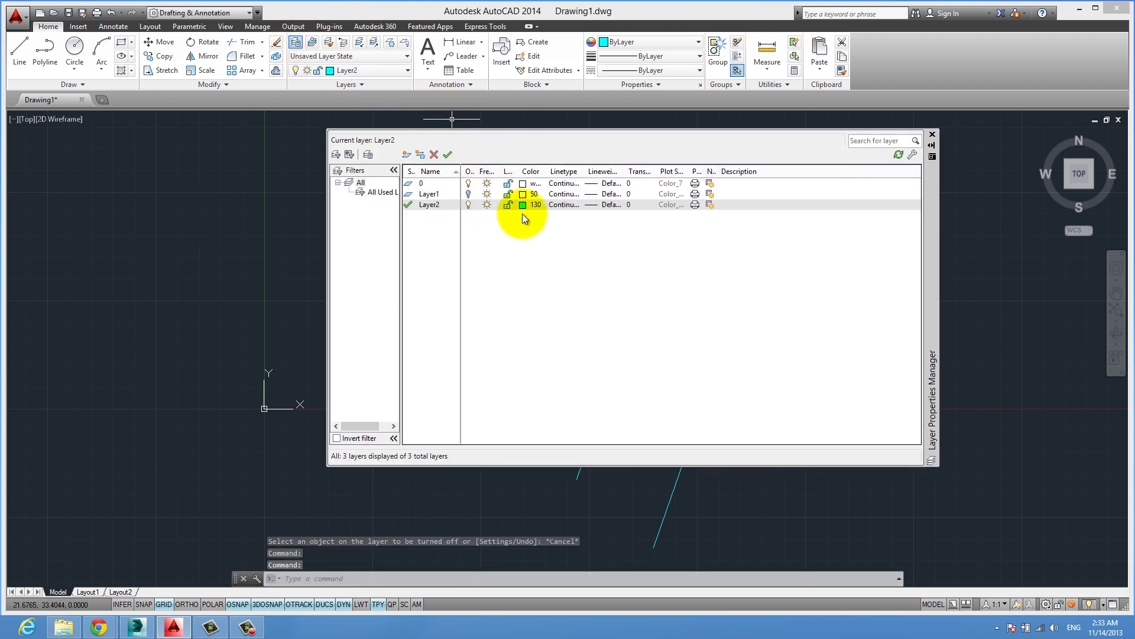
pyautogui.click(468, 194)
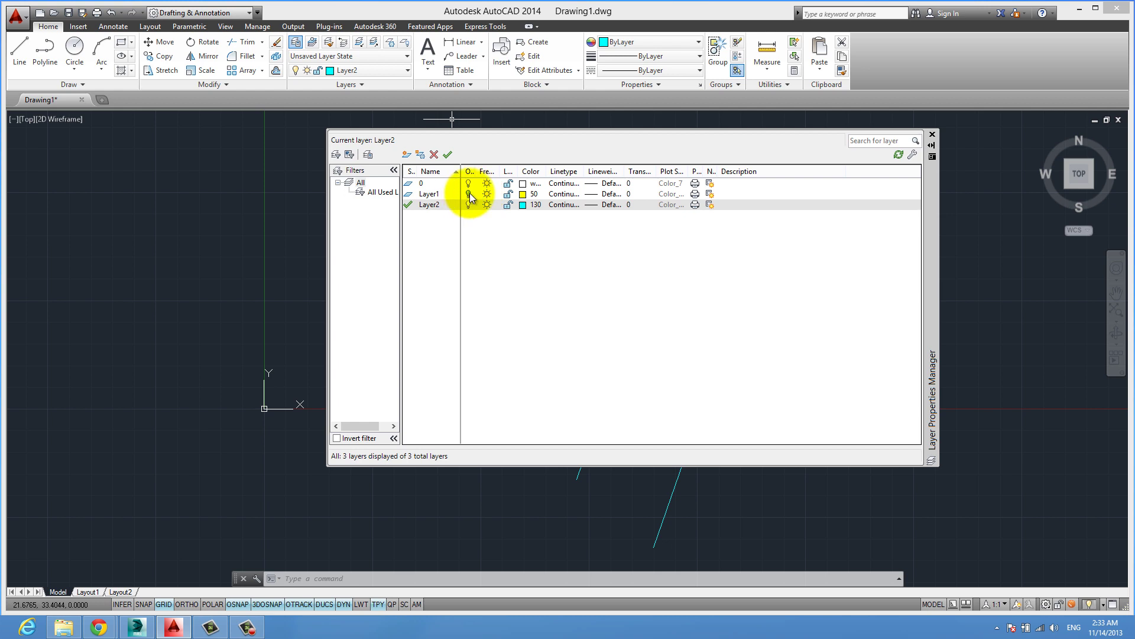
pyautogui.click(469, 193)
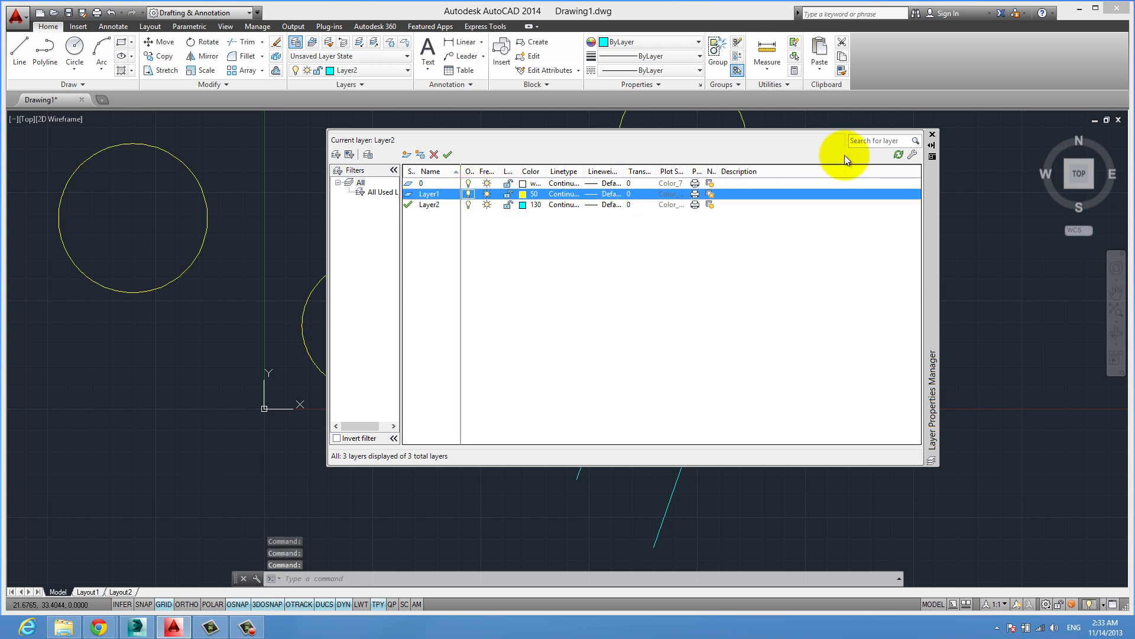
pyautogui.click(932, 136)
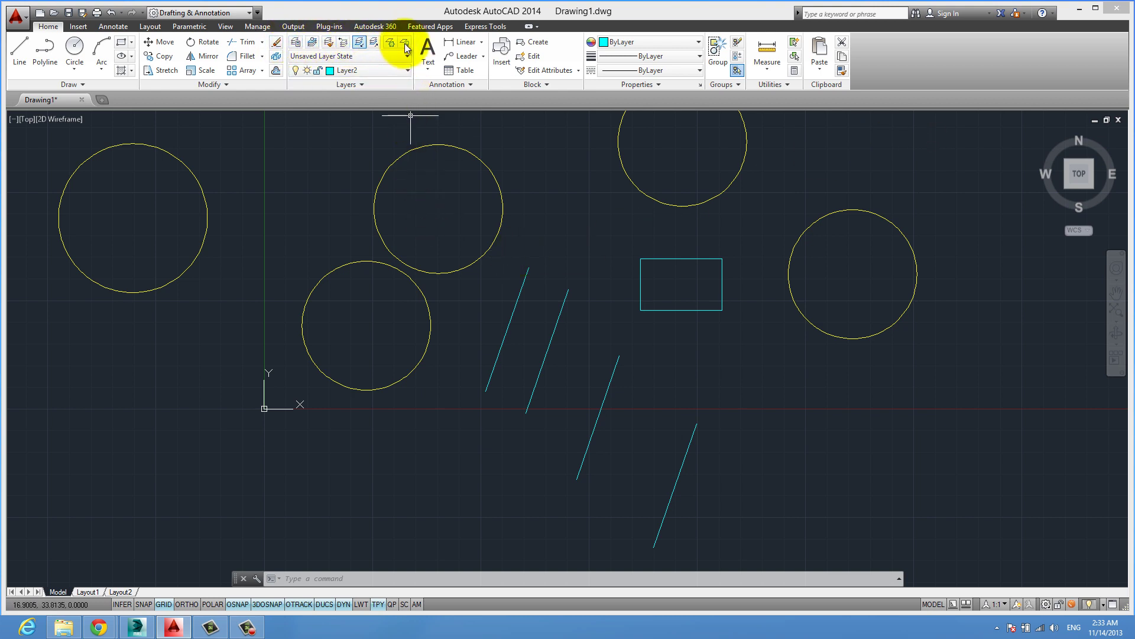
pyautogui.click(355, 84)
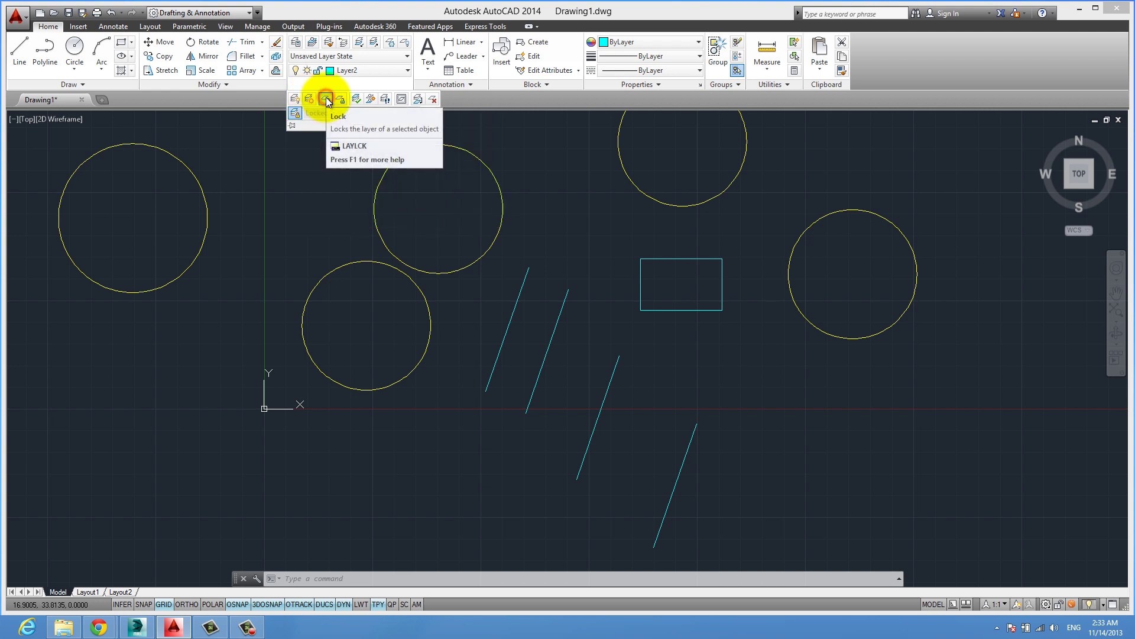
pyautogui.click(327, 99)
pyautogui.click(470, 152)
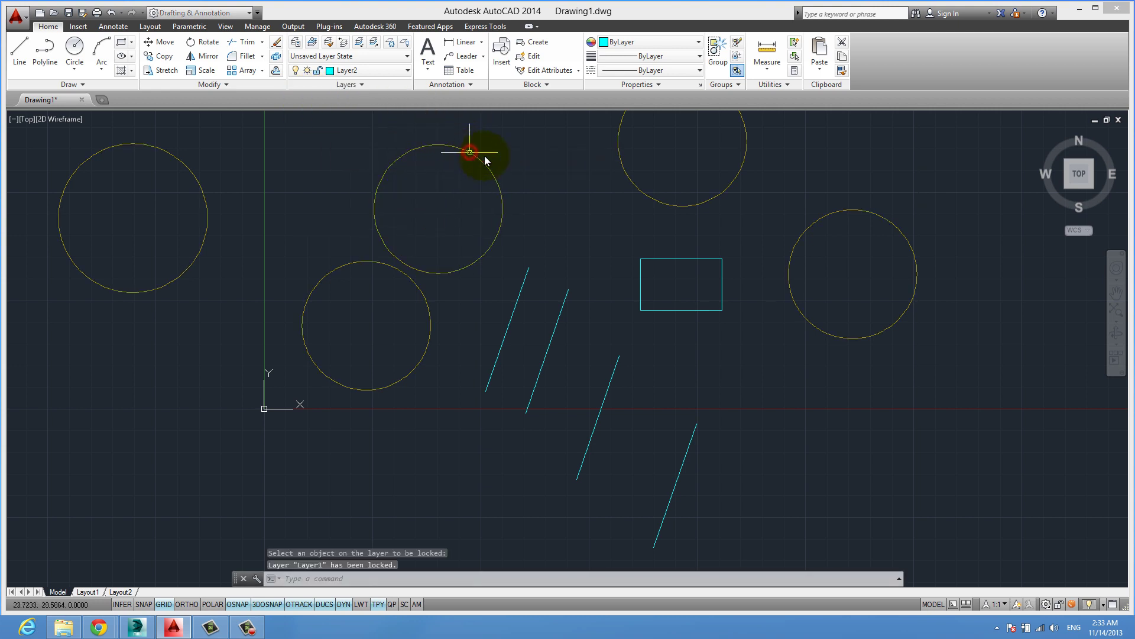
pyautogui.click(360, 85)
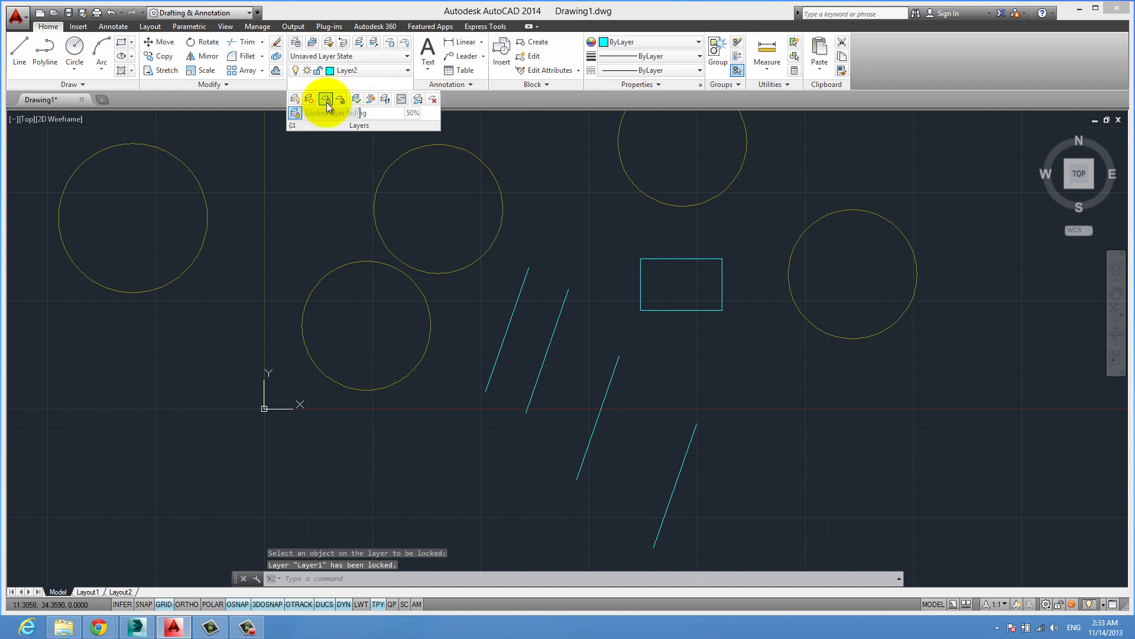
pyautogui.click(343, 98)
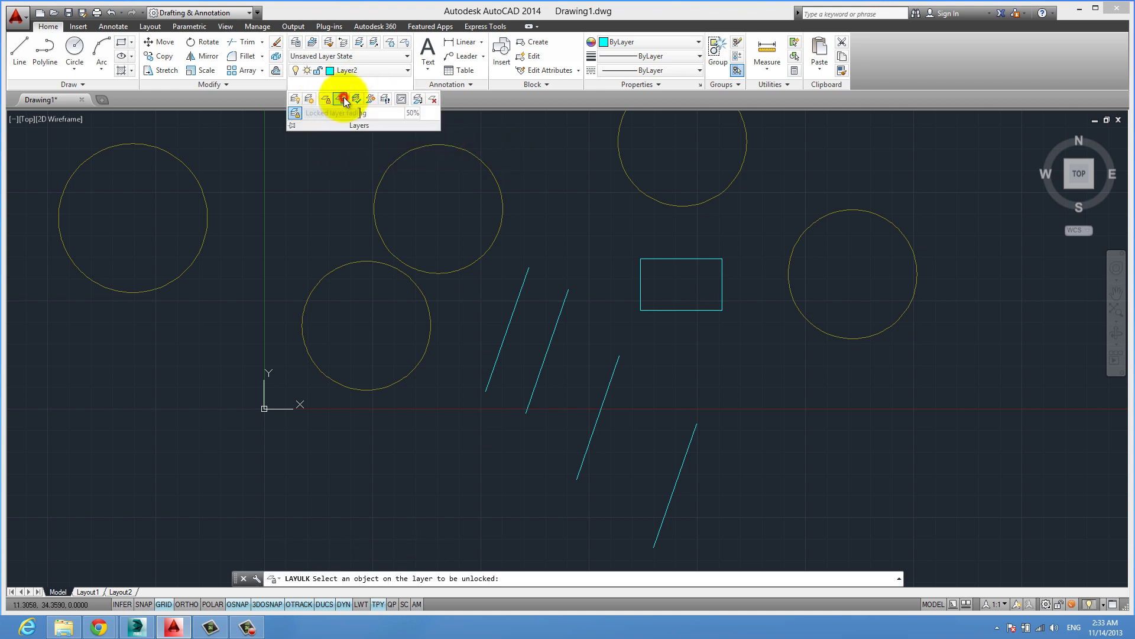
pyautogui.click(456, 147)
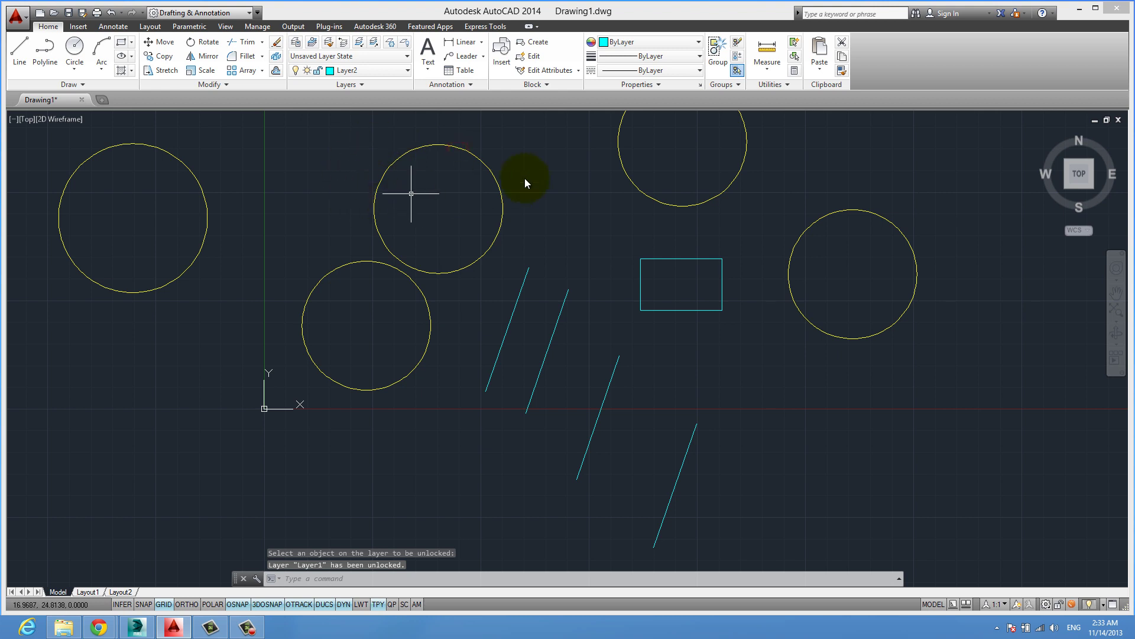
pyautogui.click(378, 73)
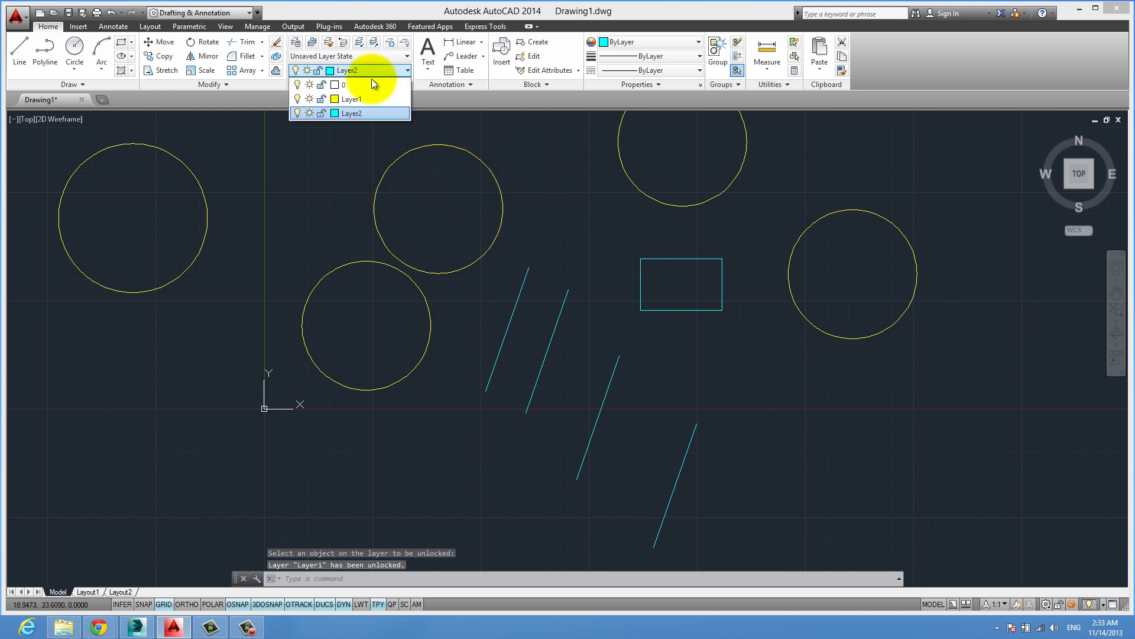
pyautogui.click(339, 86)
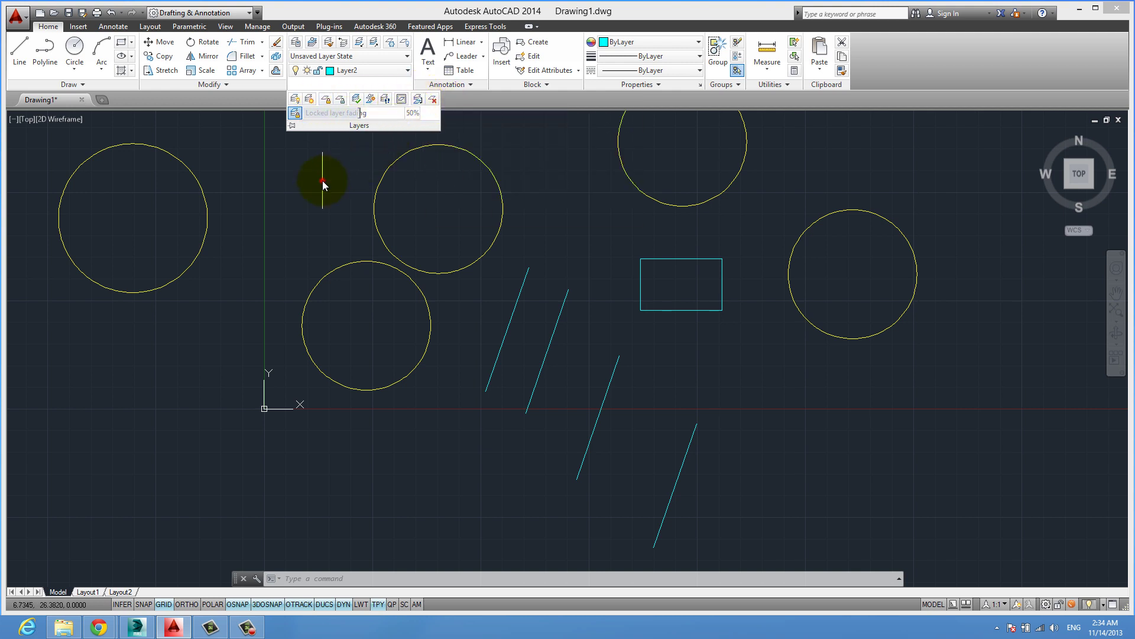
pyautogui.click(274, 162)
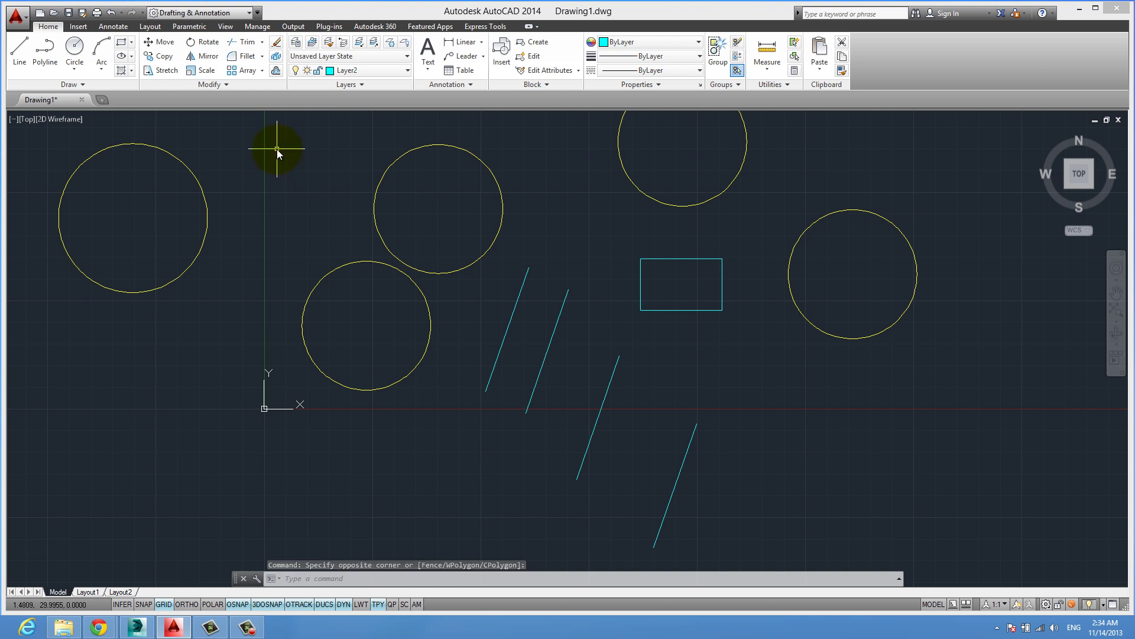
# - Erase all objects and draw one new line slanting toward the upper right
pyautogui.click(928, 490)
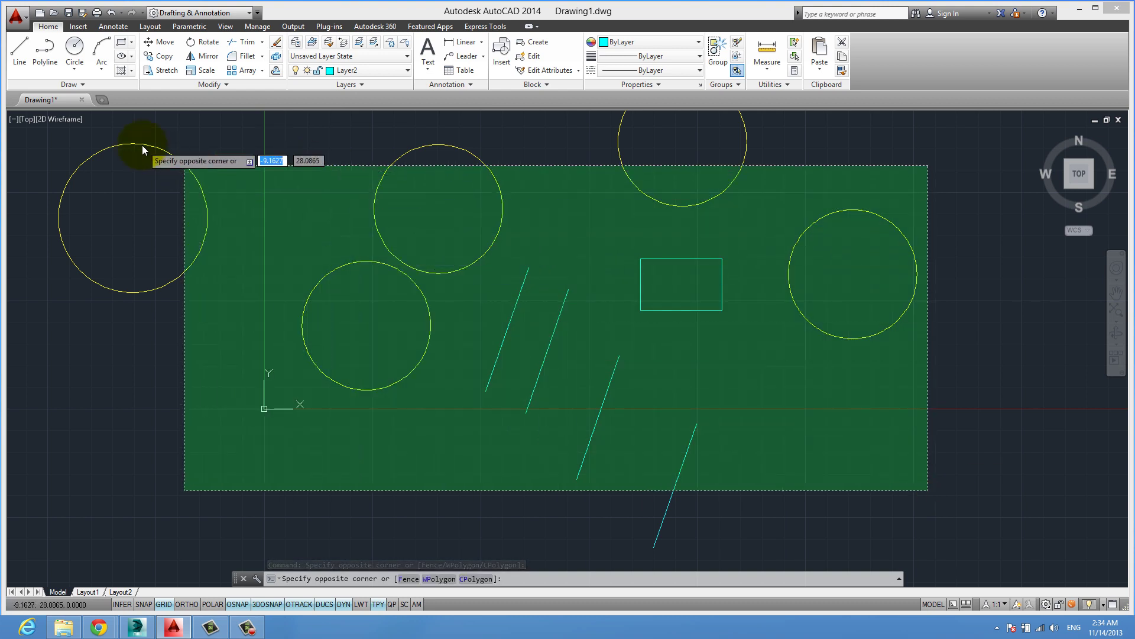
pyautogui.click(142, 144)
pyautogui.press('Delete')
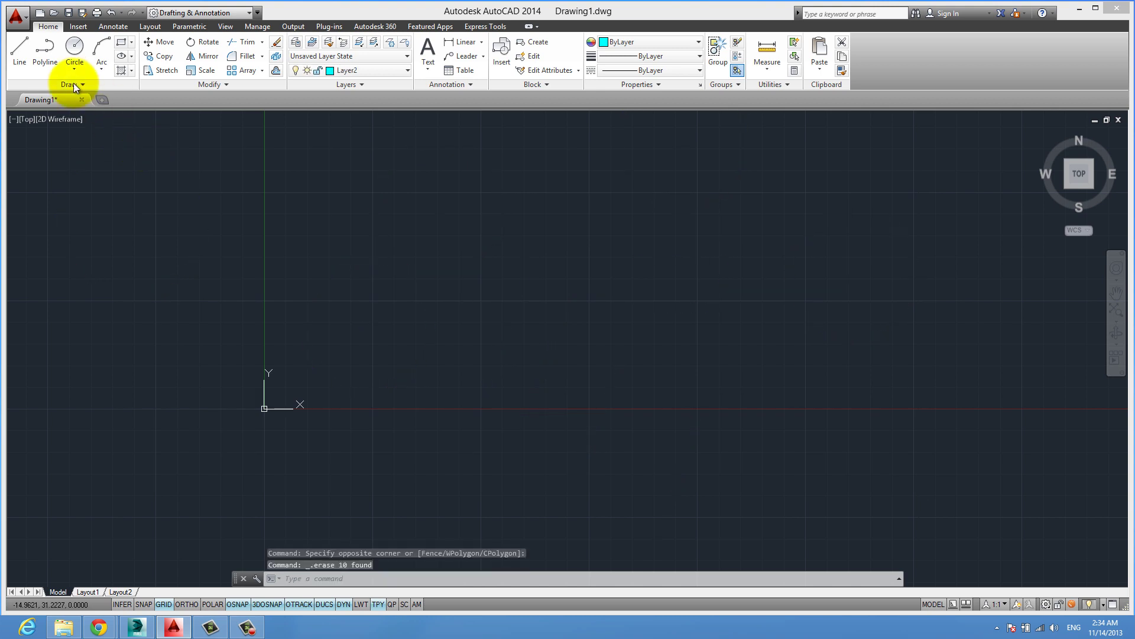
pyautogui.click(22, 47)
pyautogui.click(233, 353)
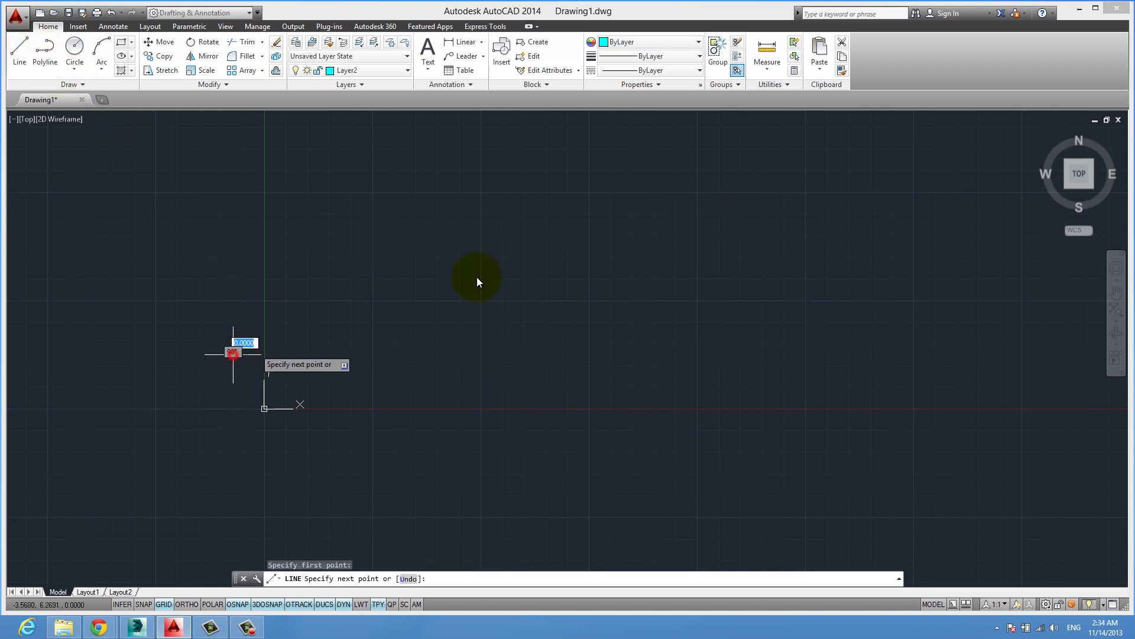
pyautogui.click(746, 195)
pyautogui.rightClick(549, 181)
pyautogui.click(594, 191)
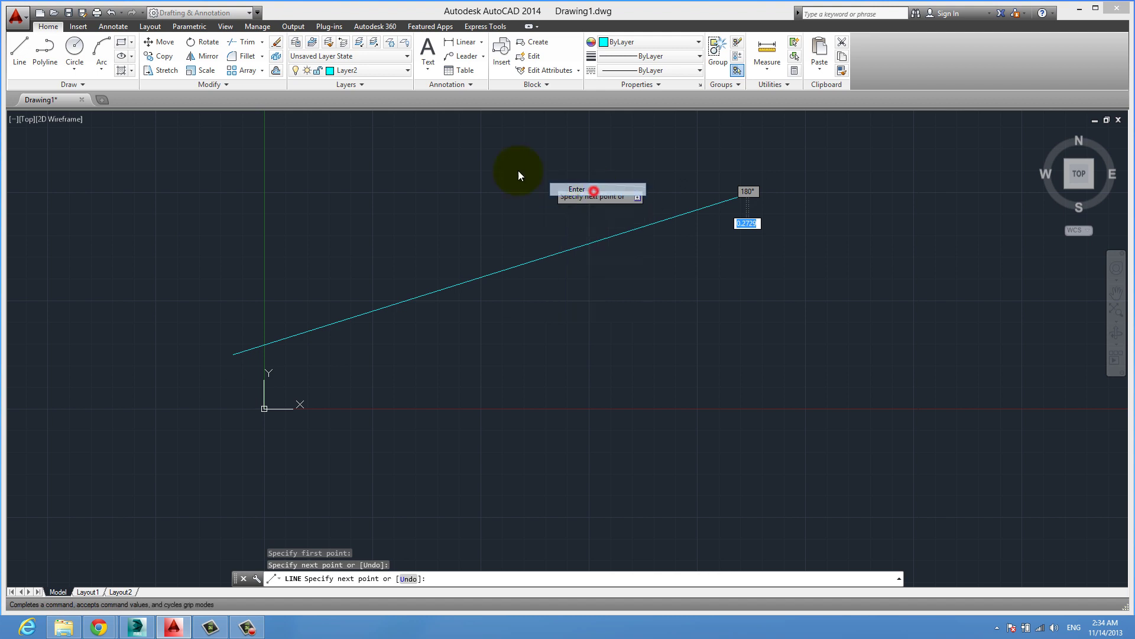
# - Make Layer1 current and move the new line onto Layer1
pyautogui.click(358, 72)
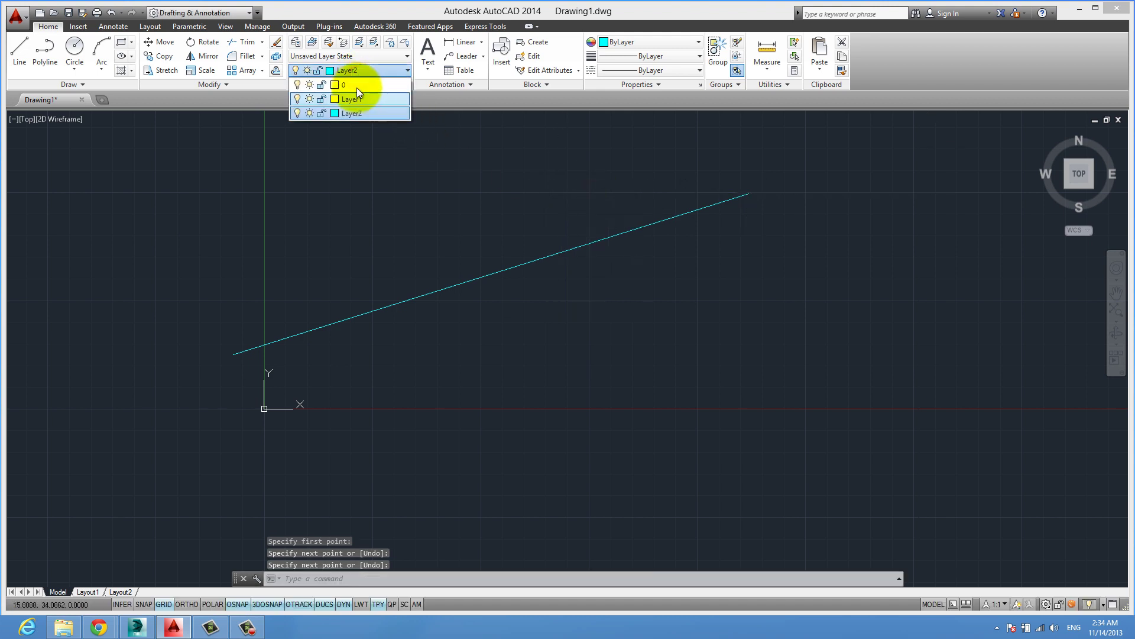
pyautogui.click(354, 98)
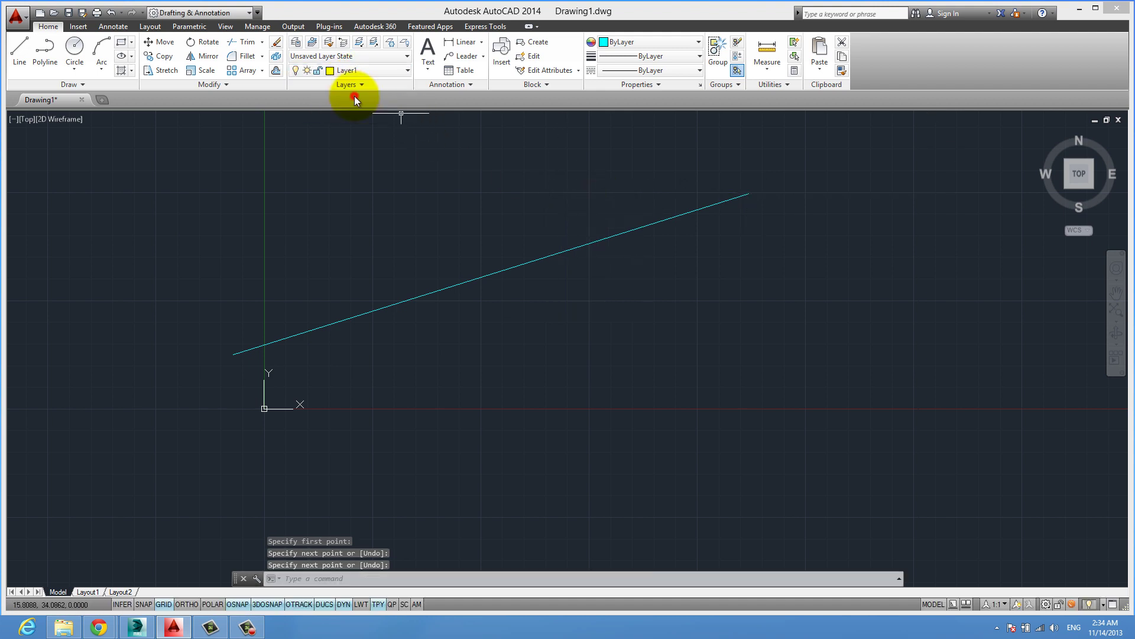
pyautogui.click(296, 47)
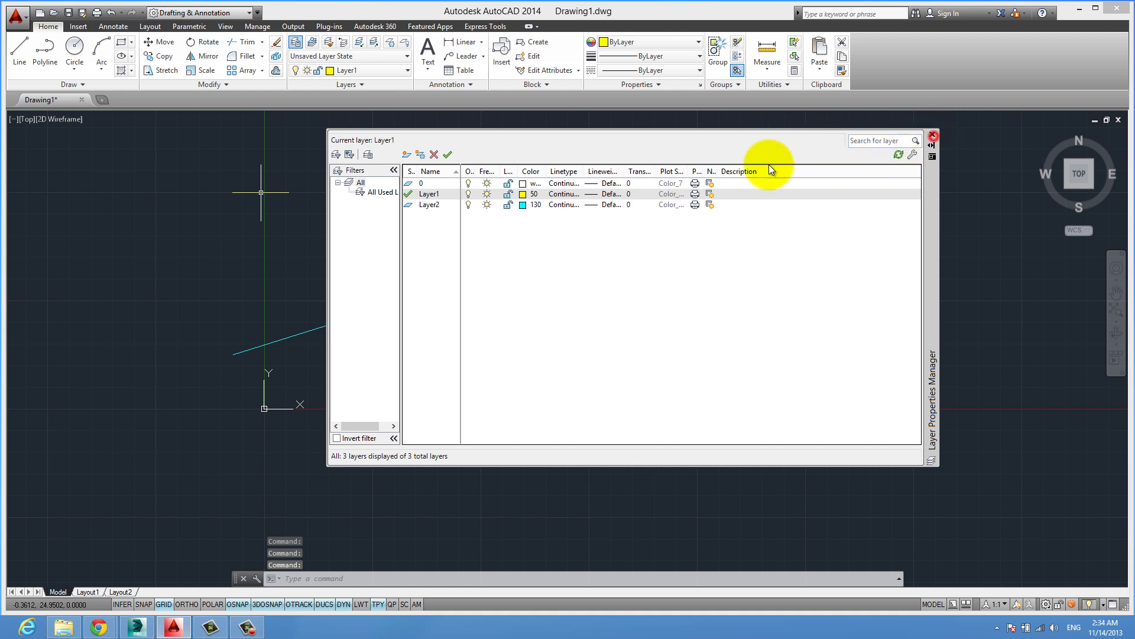
pyautogui.click(651, 286)
pyautogui.click(566, 225)
pyautogui.click(355, 69)
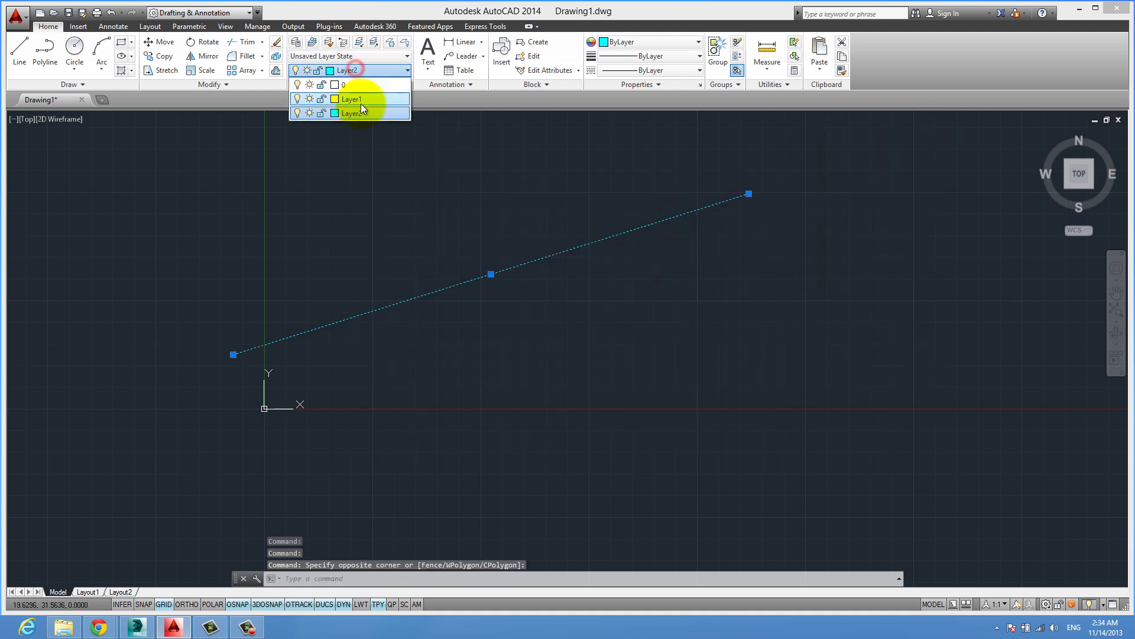
pyautogui.click(360, 104)
# - Load the DASHED linetype and assign it to Layer1, then close the manager
pyautogui.click(295, 42)
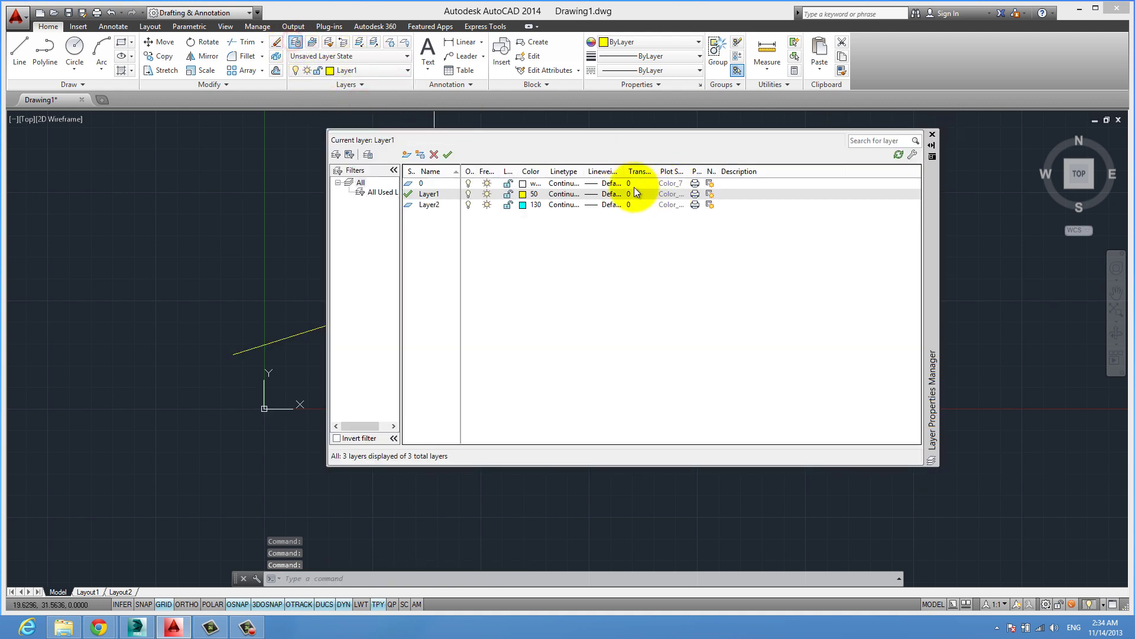
pyautogui.click(560, 195)
pyautogui.click(386, 284)
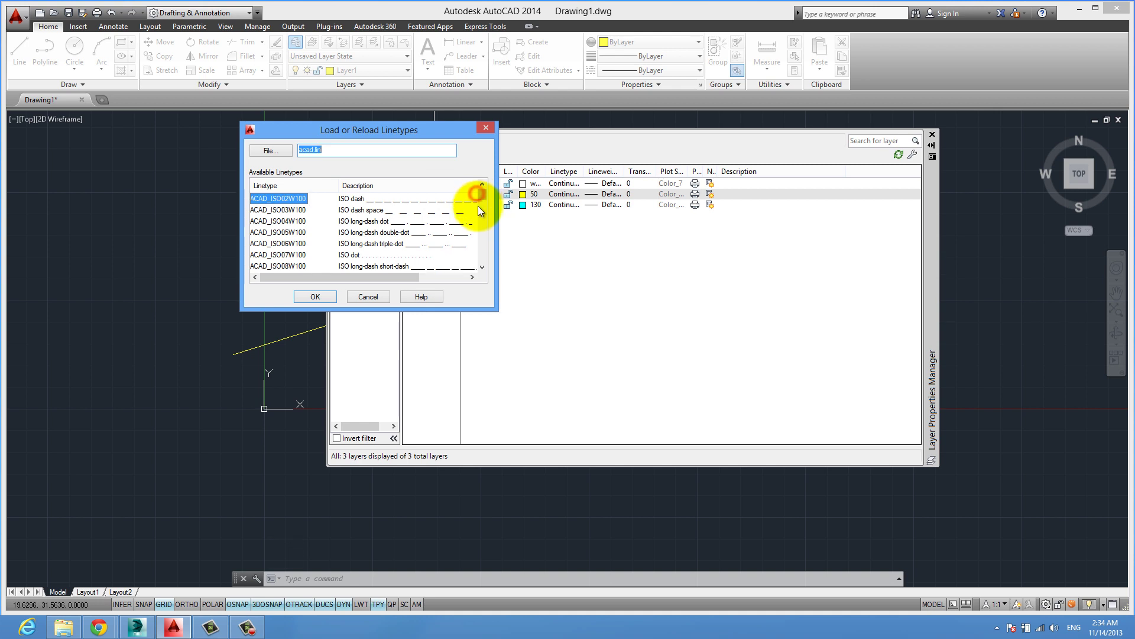
pyautogui.moveTo(480, 201); pyautogui.dragTo(478, 232)
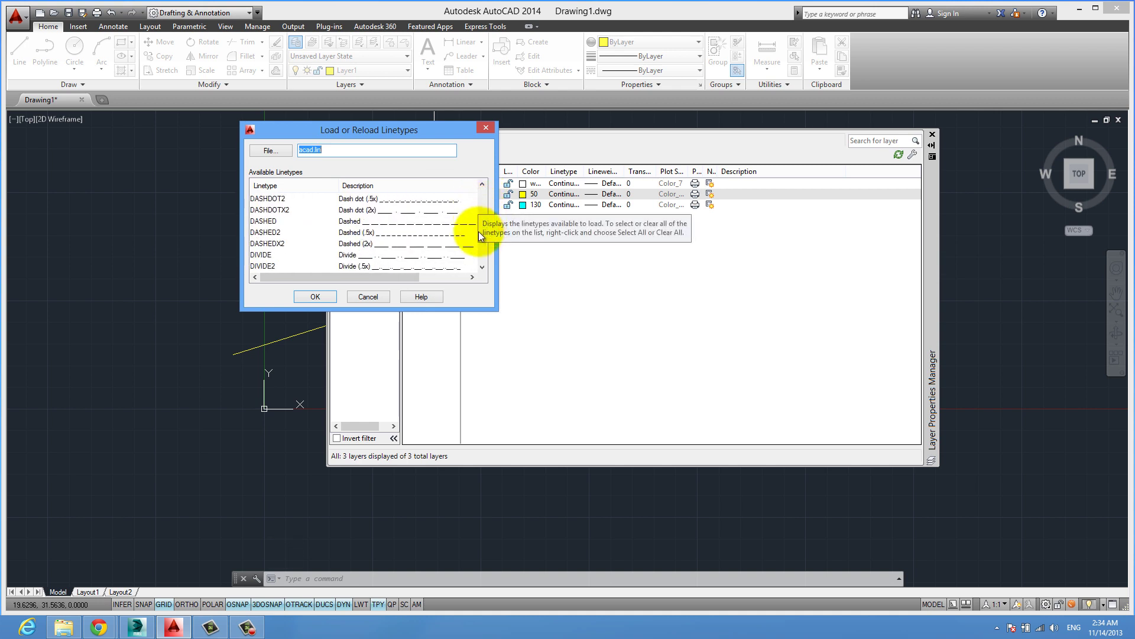
pyautogui.click(263, 221)
pyautogui.click(315, 297)
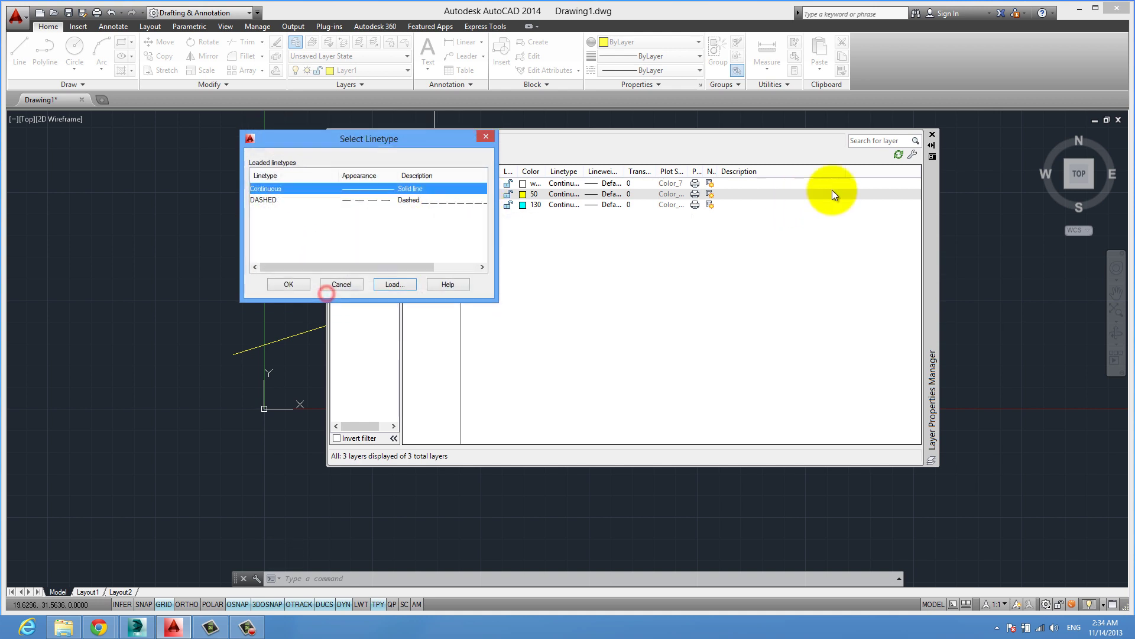
pyautogui.click(285, 201)
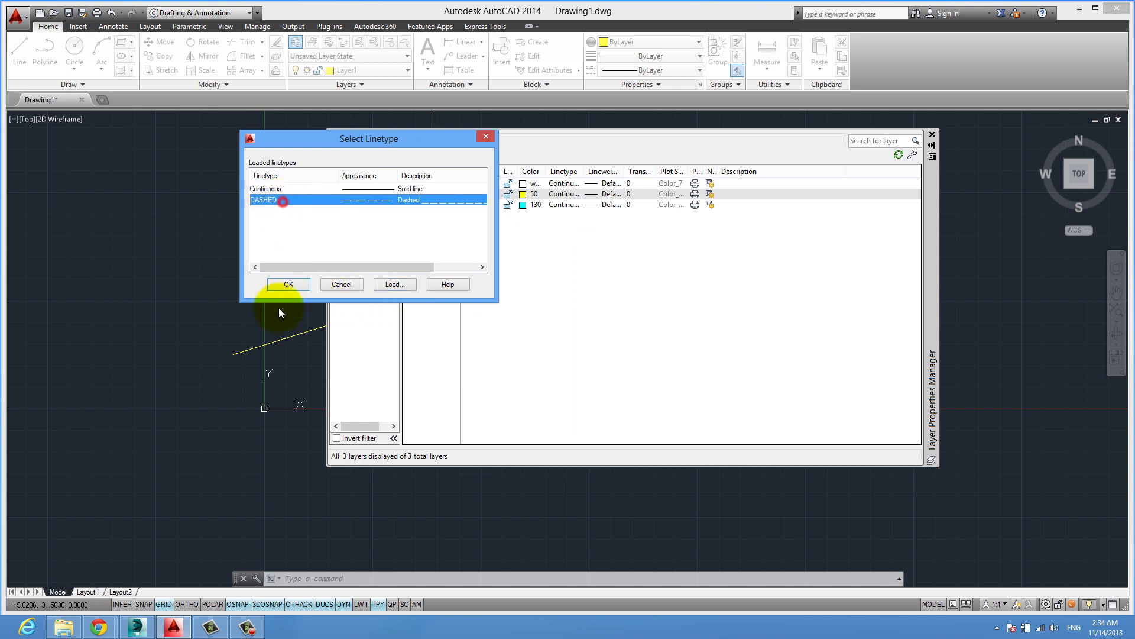
pyautogui.click(289, 284)
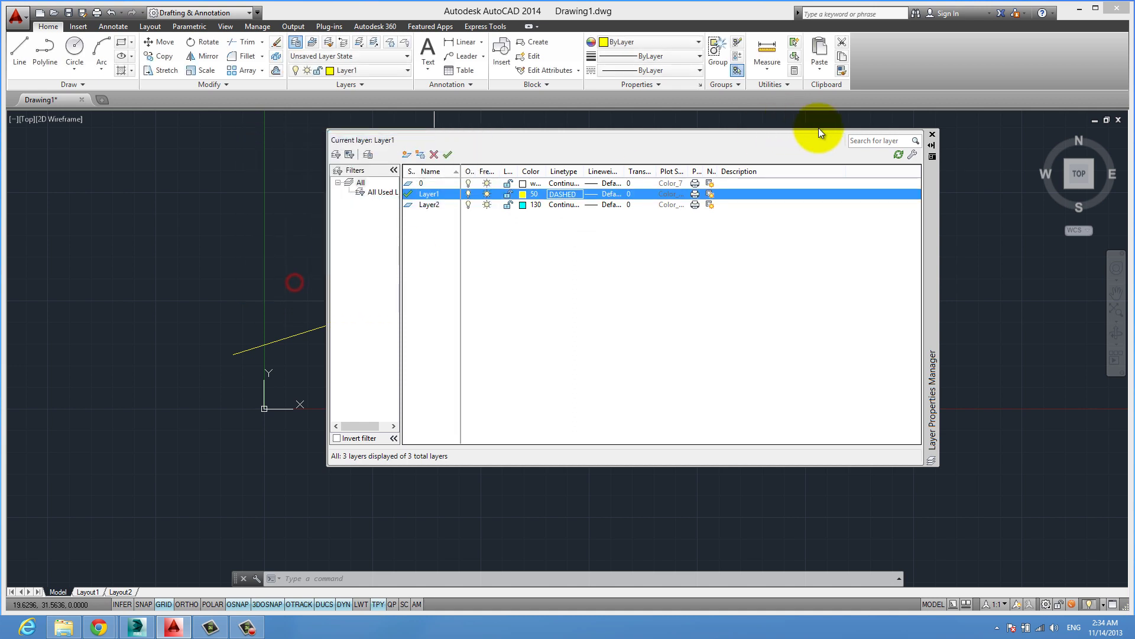
pyautogui.click(932, 136)
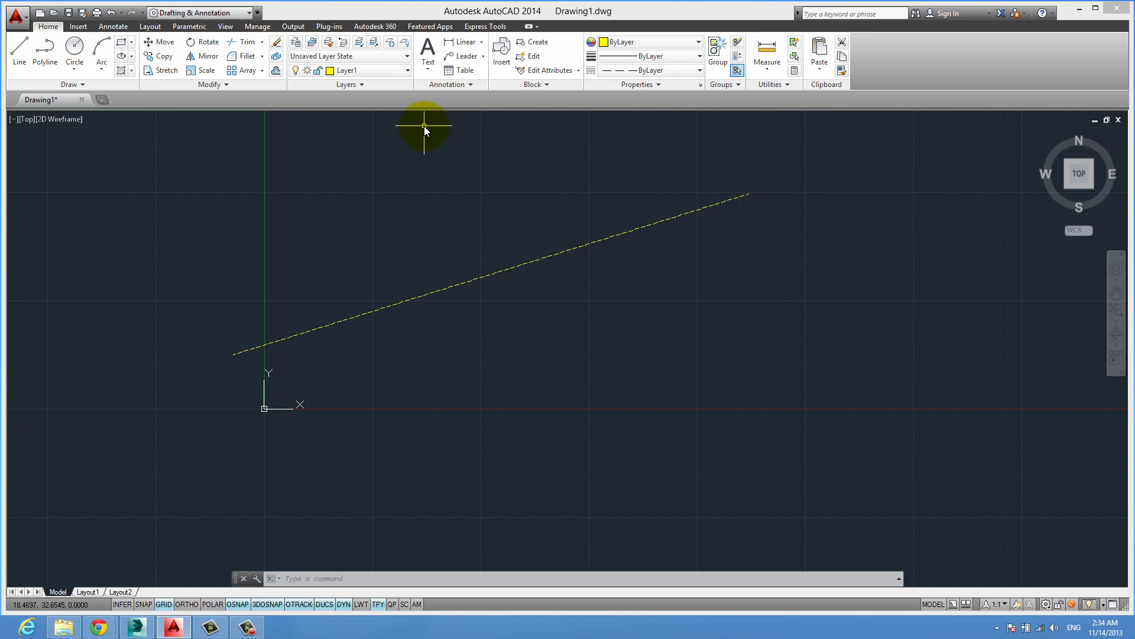
# - Stretch the yellow Layer1 line's end point farther to the right
pyautogui.scroll(-3, 463, 228)
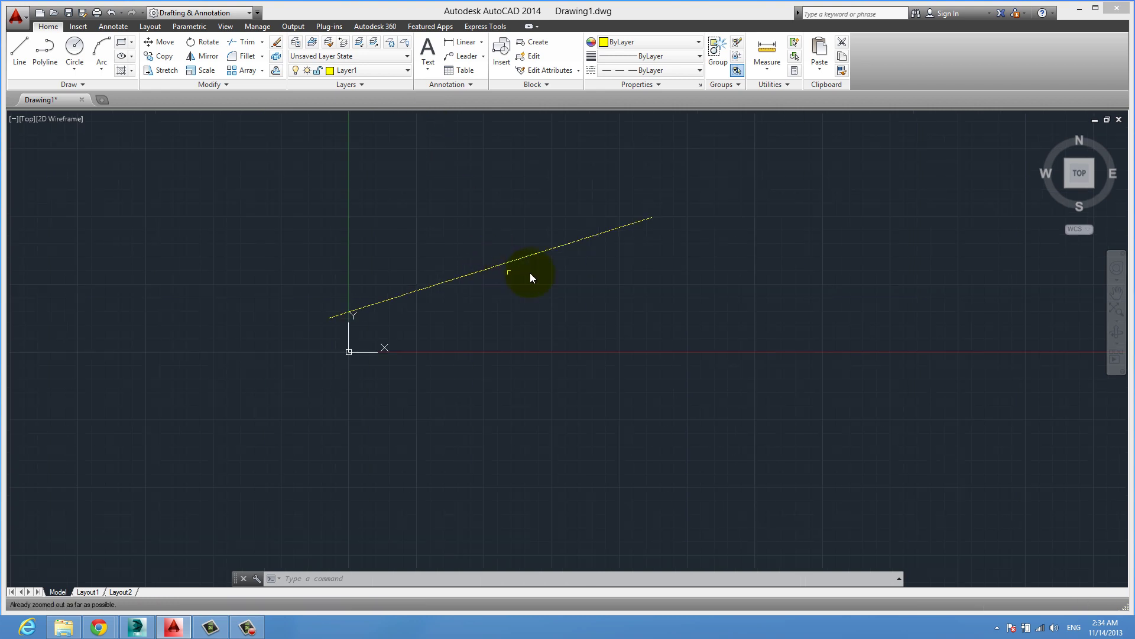
pyautogui.click(575, 240)
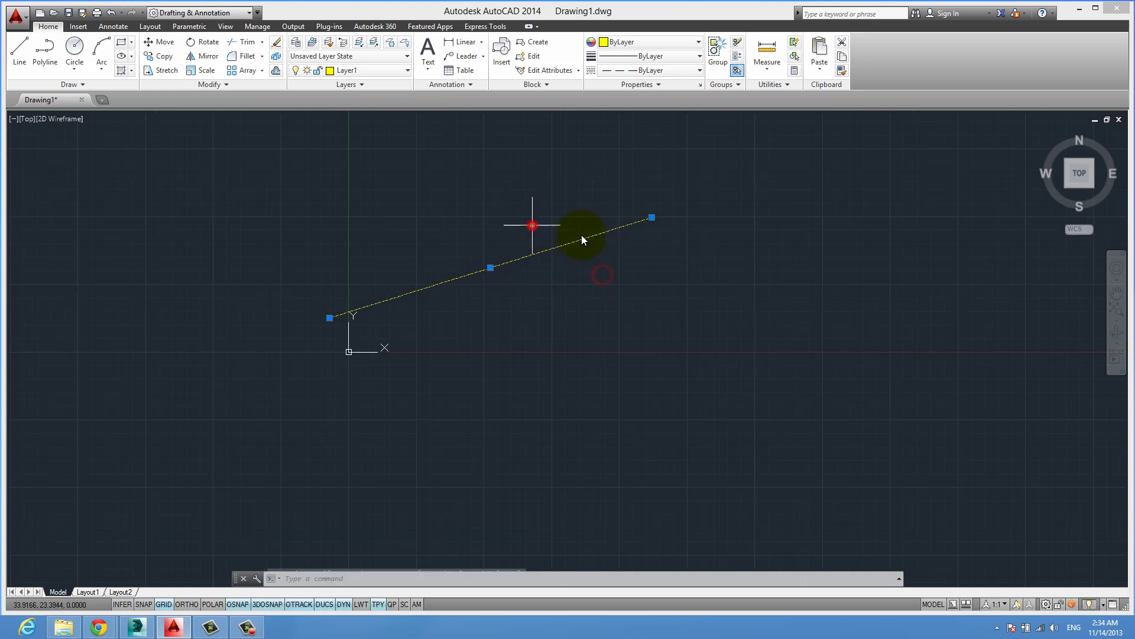
pyautogui.click(653, 217)
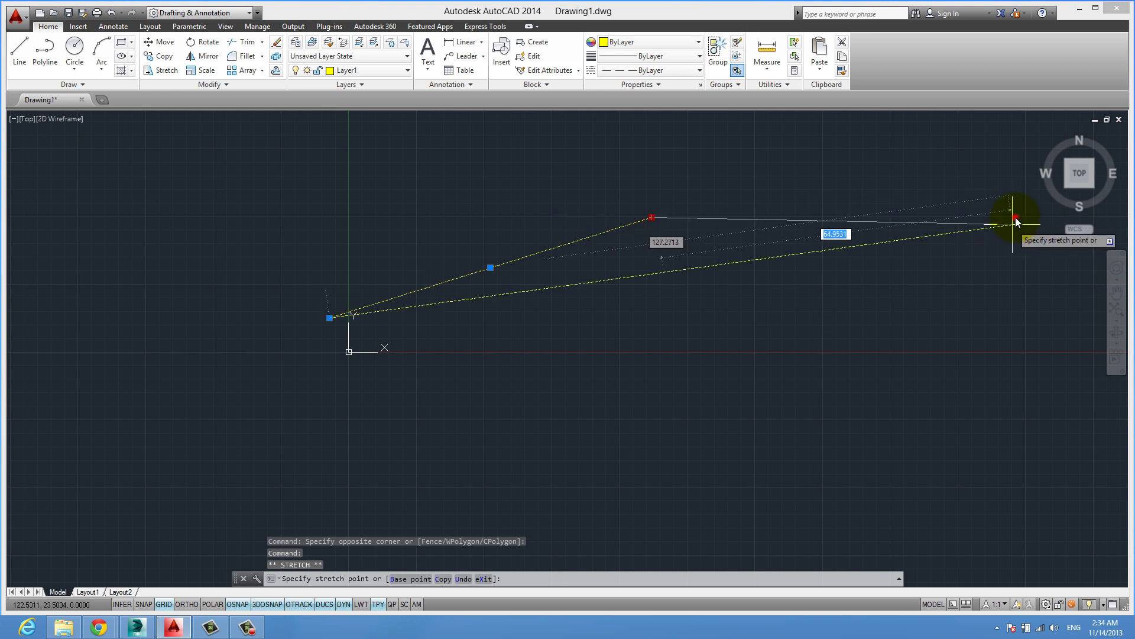
pyautogui.click(1016, 218)
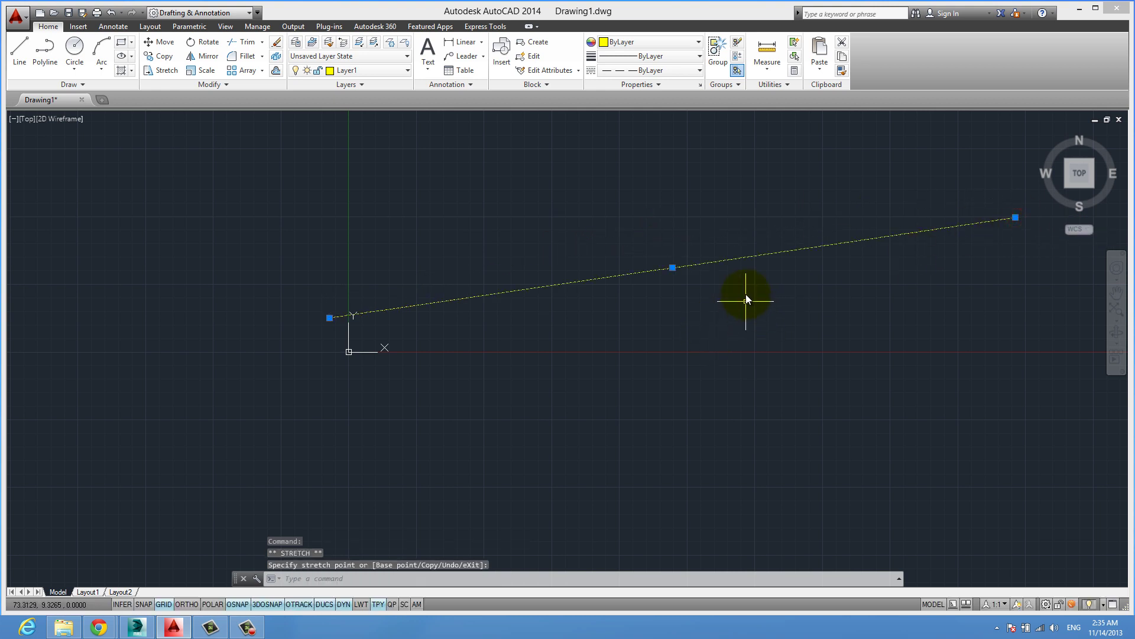
# - Zoom to extents, then stretch the line's end far toward the upper right and reselect it
pyautogui.write('z')
pyautogui.press('Return')
pyautogui.write('e')
pyautogui.press('Return')
pyautogui.scroll(-3, 702, 296)
pyautogui.scroll(-2, 678, 343)
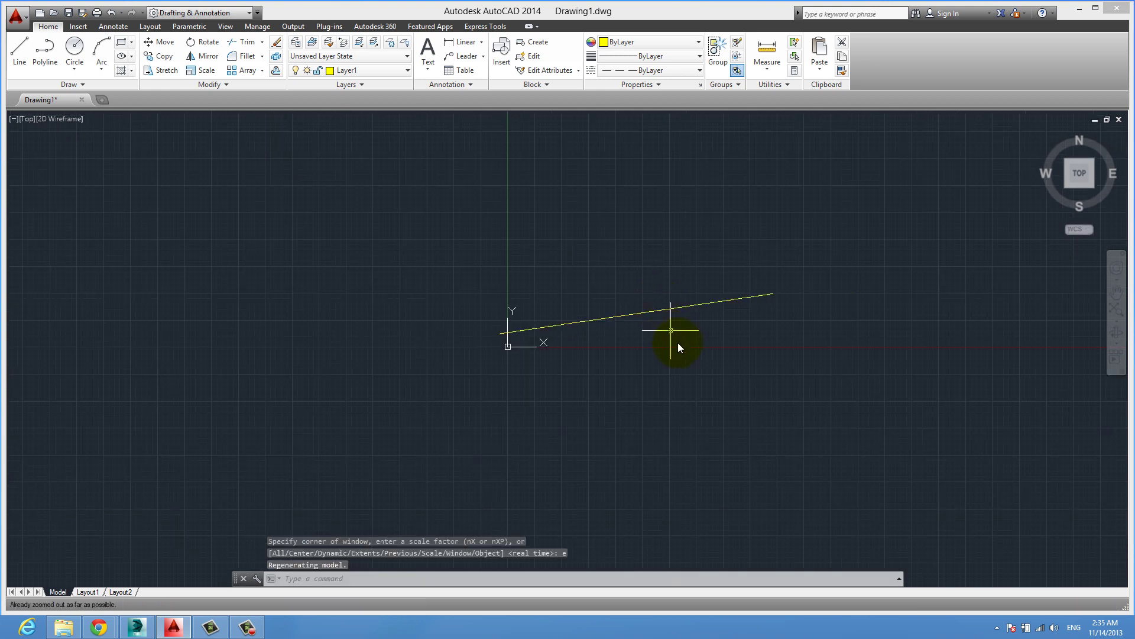
pyautogui.moveTo(677, 343); pyautogui.dragTo(633, 279)
pyautogui.moveTo(740, 311); pyautogui.dragTo(349, 380, button='middle')
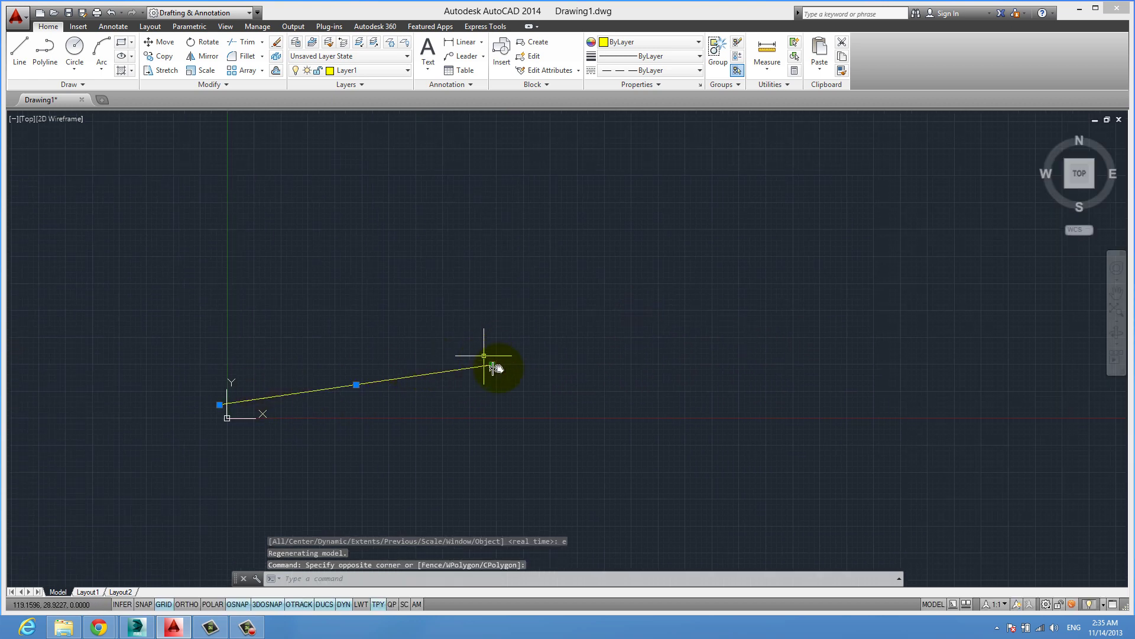
pyautogui.click(492, 365)
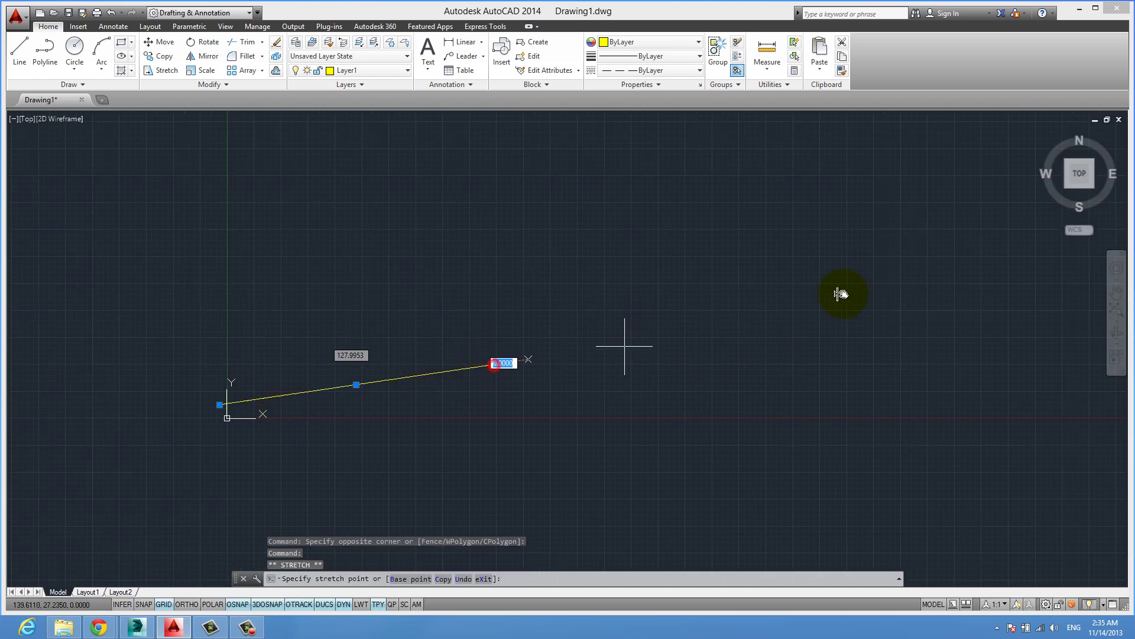
pyautogui.click(1032, 260)
pyautogui.press('Escape')
pyautogui.press('Escape')
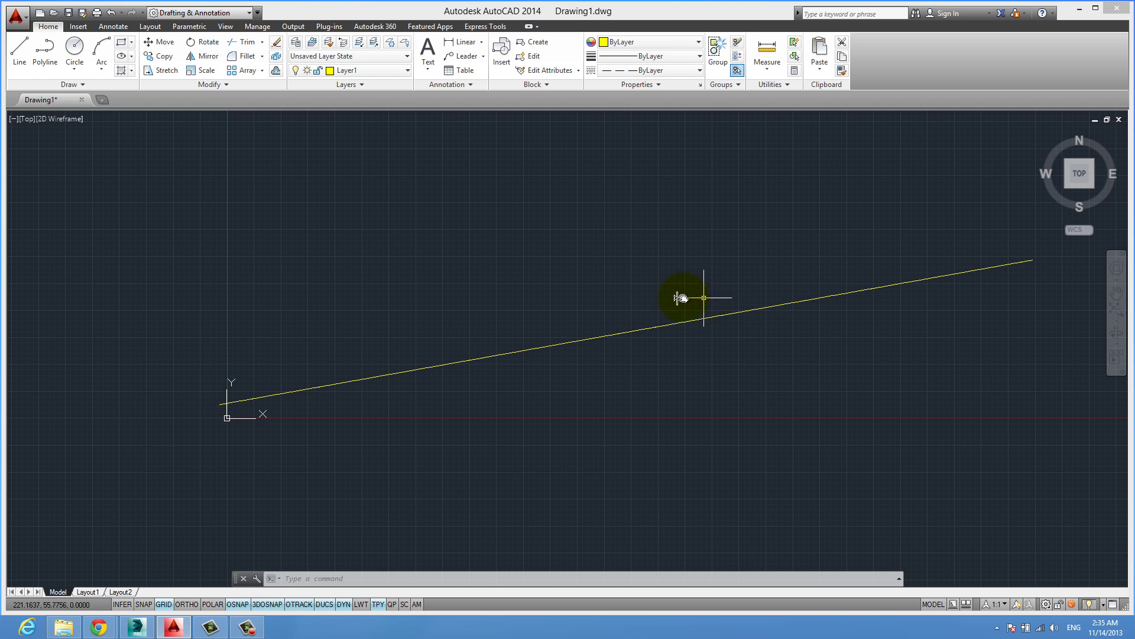
pyautogui.click(643, 330)
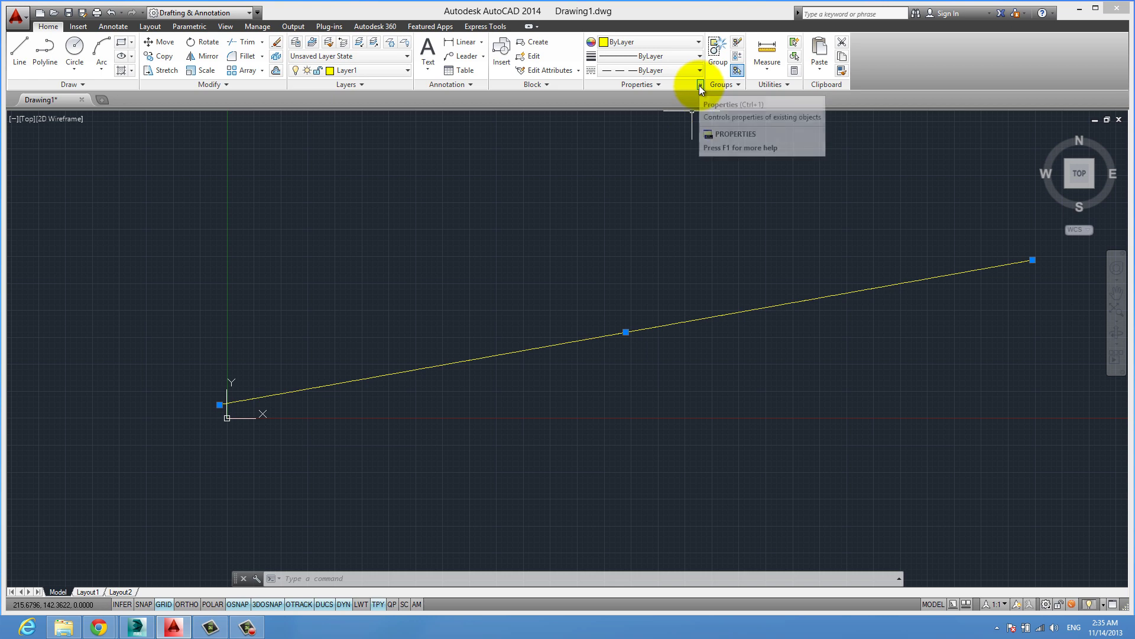
# - In the enlarged Properties palette, set the line's linetype scale to 10
pyautogui.click(700, 84)
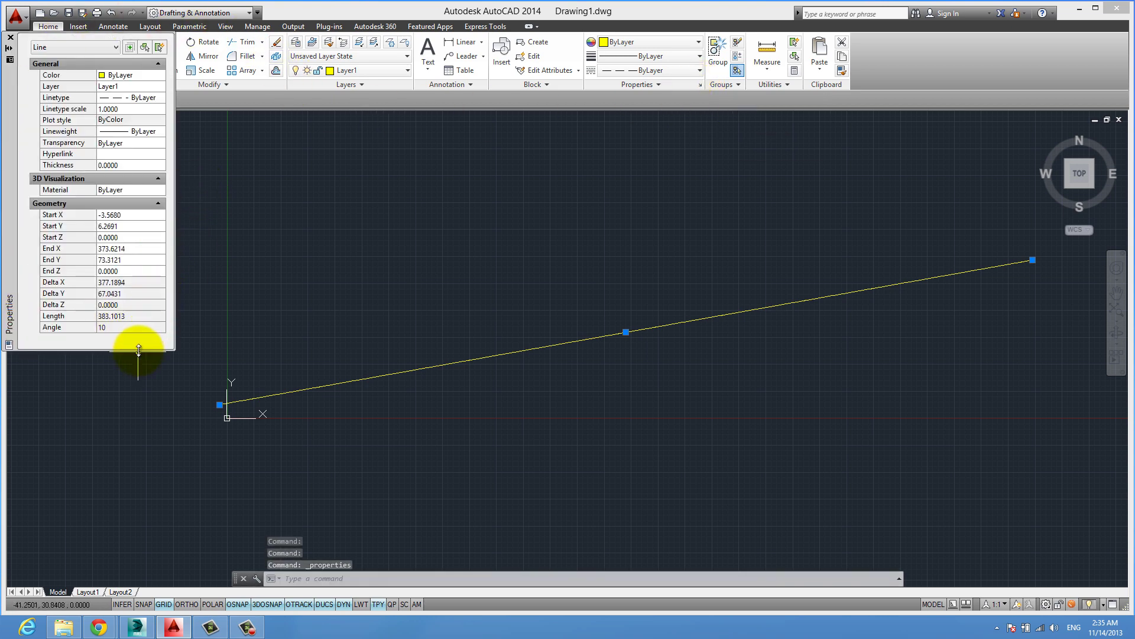
pyautogui.moveTo(138, 352); pyautogui.dragTo(127, 507)
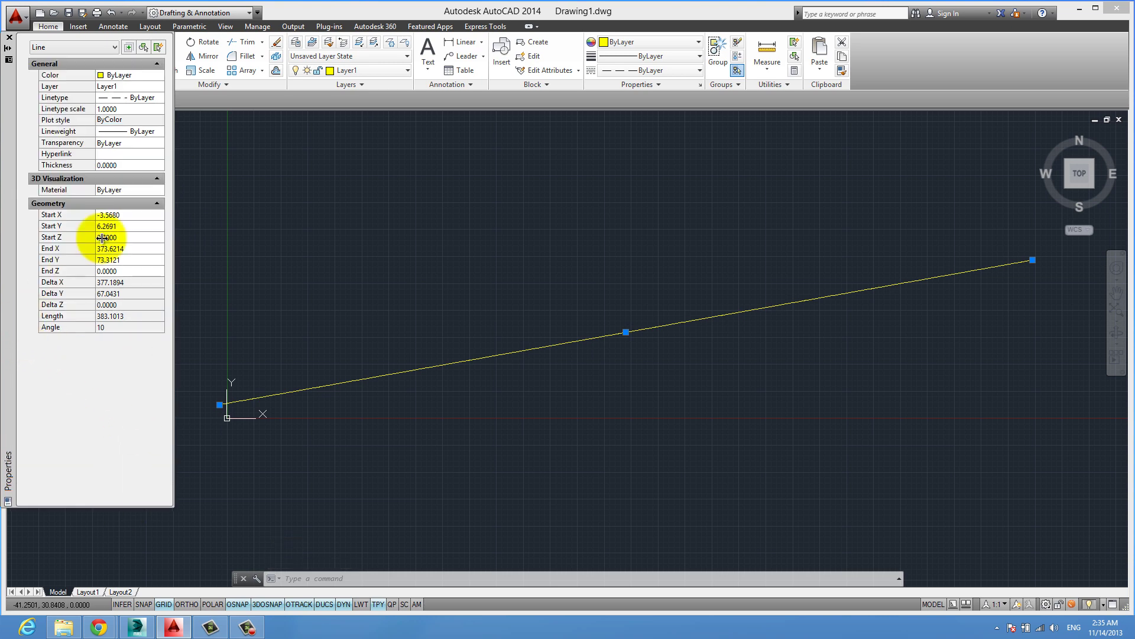
pyautogui.click(113, 110)
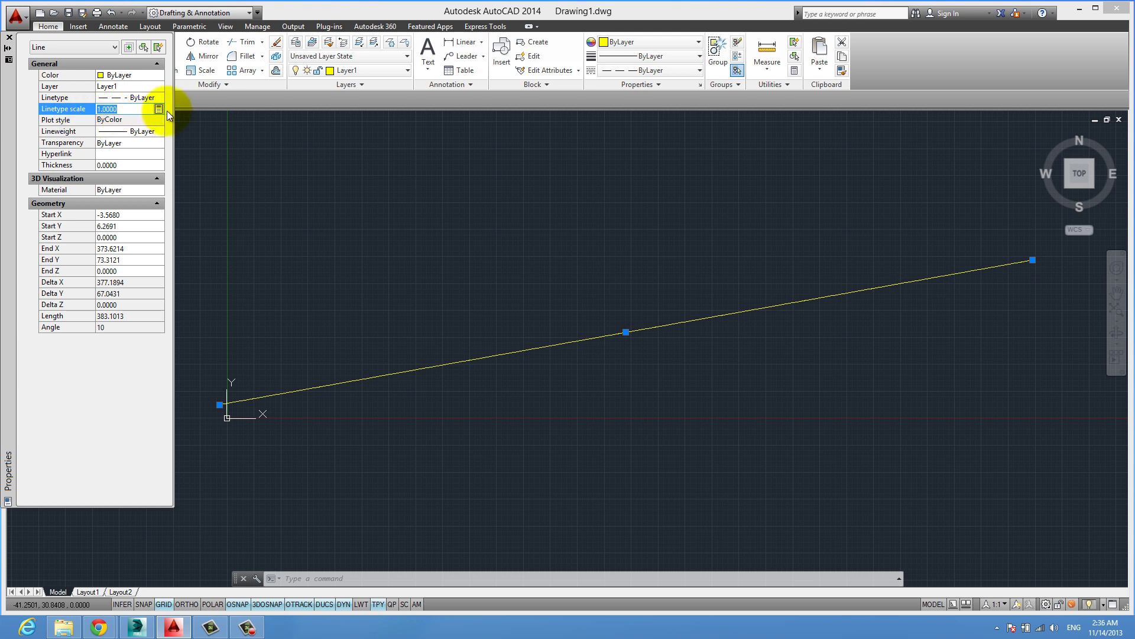
pyautogui.write('10')
pyautogui.press('Return')
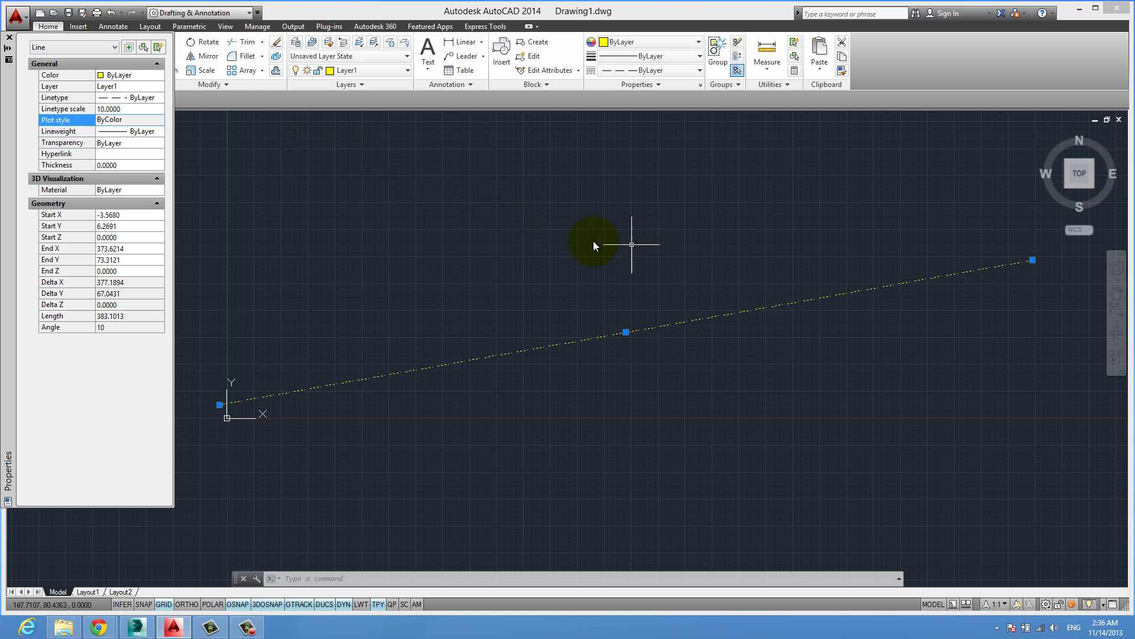
# - Deselect the line and check the default linetype scale of 1.0000 in Properties
pyautogui.press('Escape')
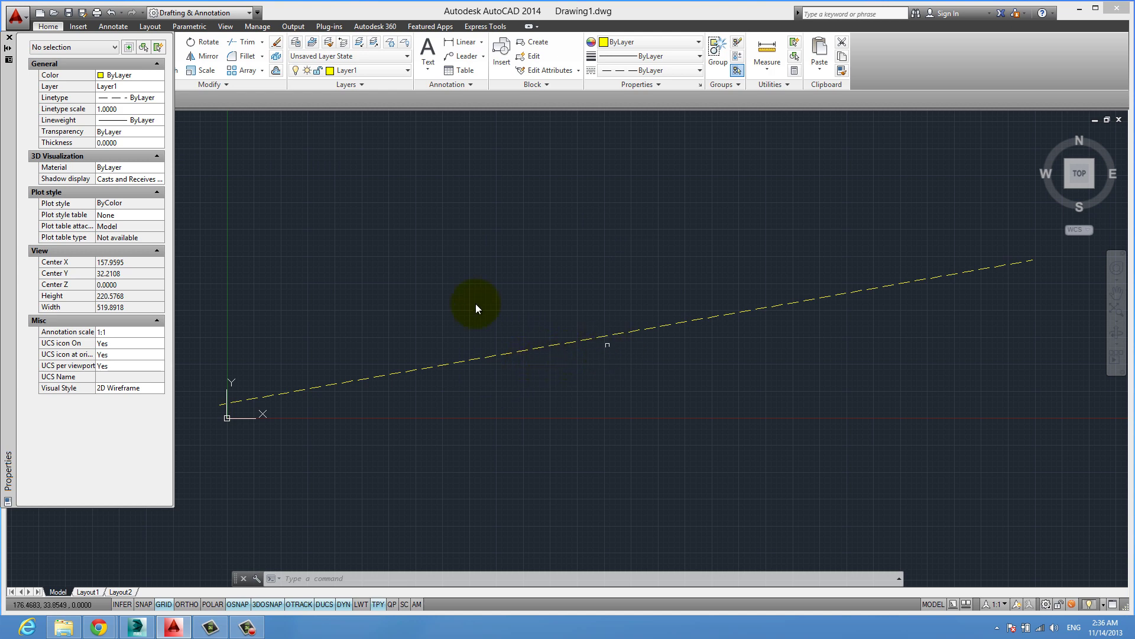
pyautogui.click(121, 109)
pyautogui.press('Escape')
pyautogui.press('Escape')
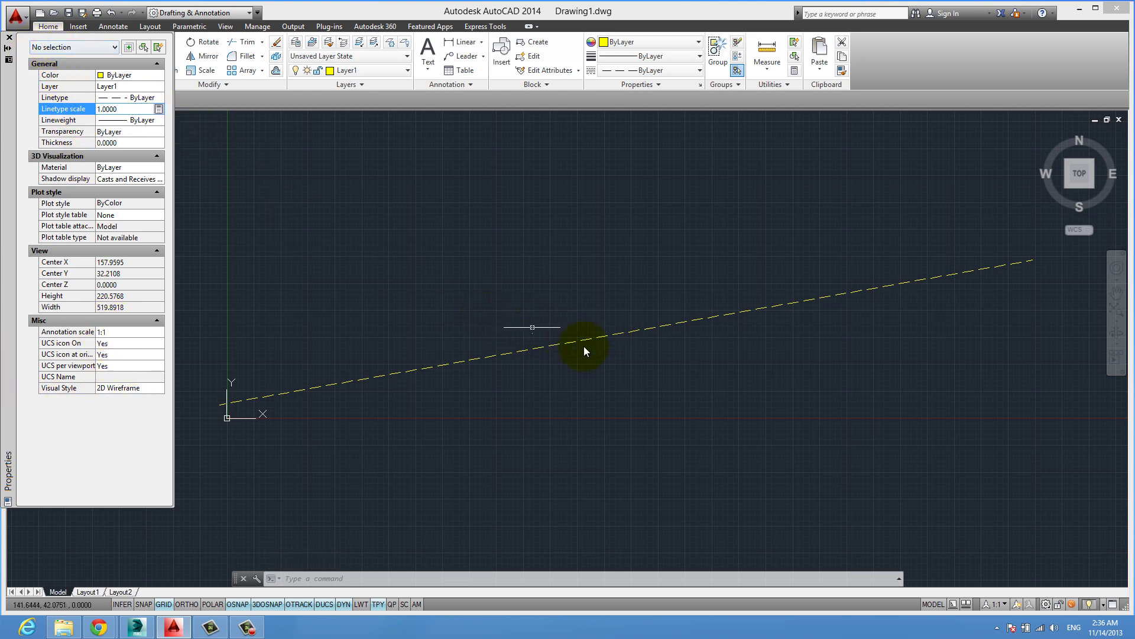
# - Crossing-select the dashed line and set its linetype scale to 30
pyautogui.click(615, 355)
pyautogui.click(556, 324)
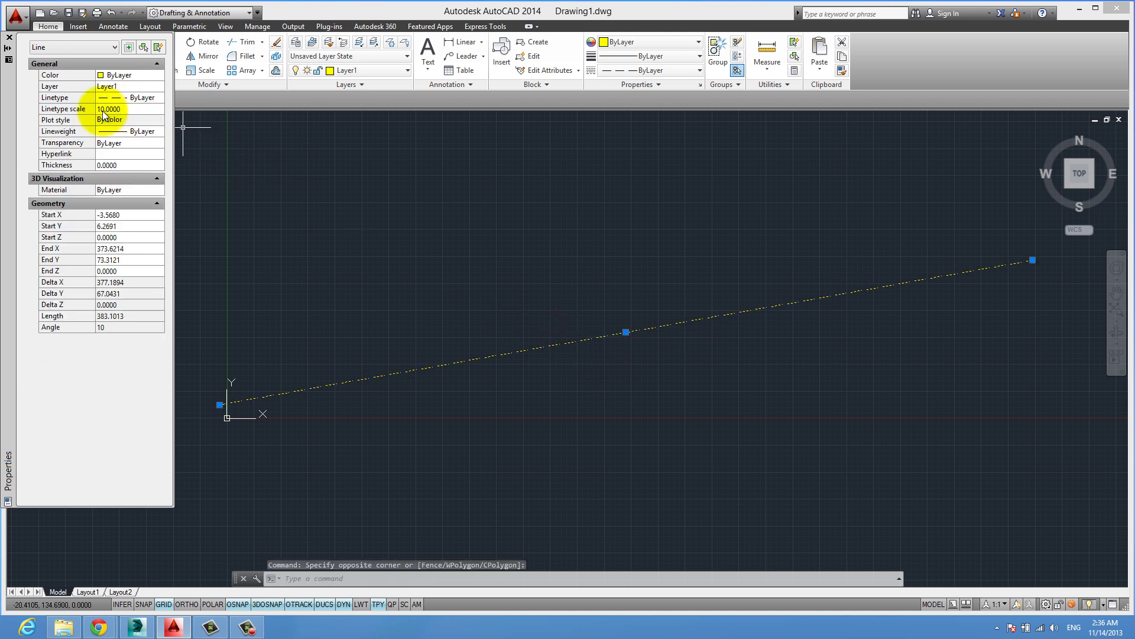
pyautogui.click(134, 112)
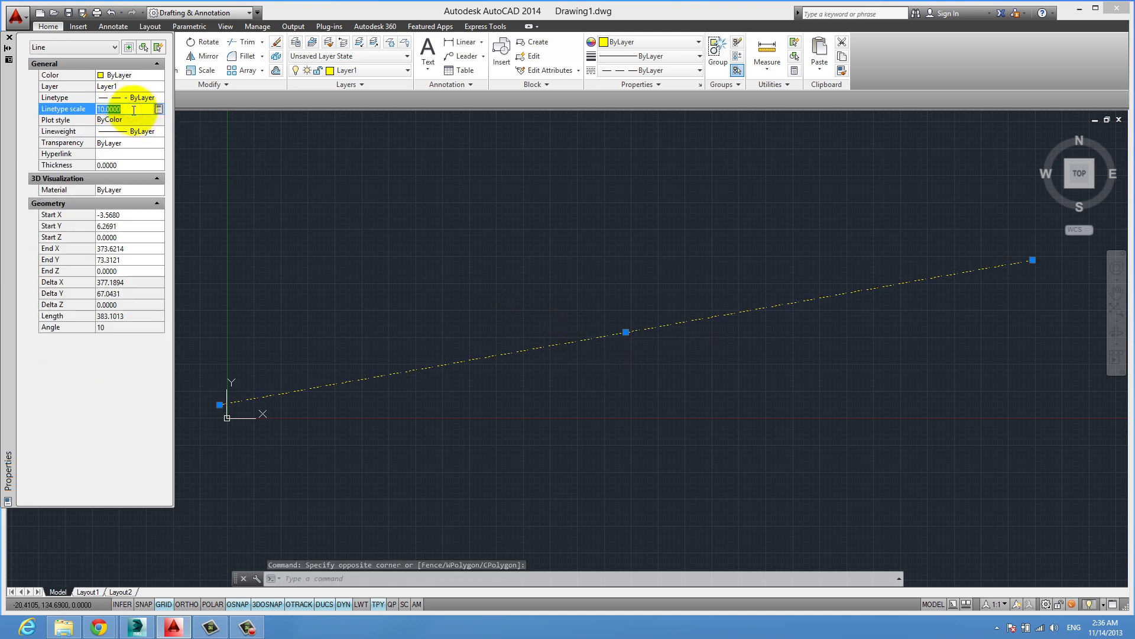
pyautogui.write('30')
pyautogui.press('Return')
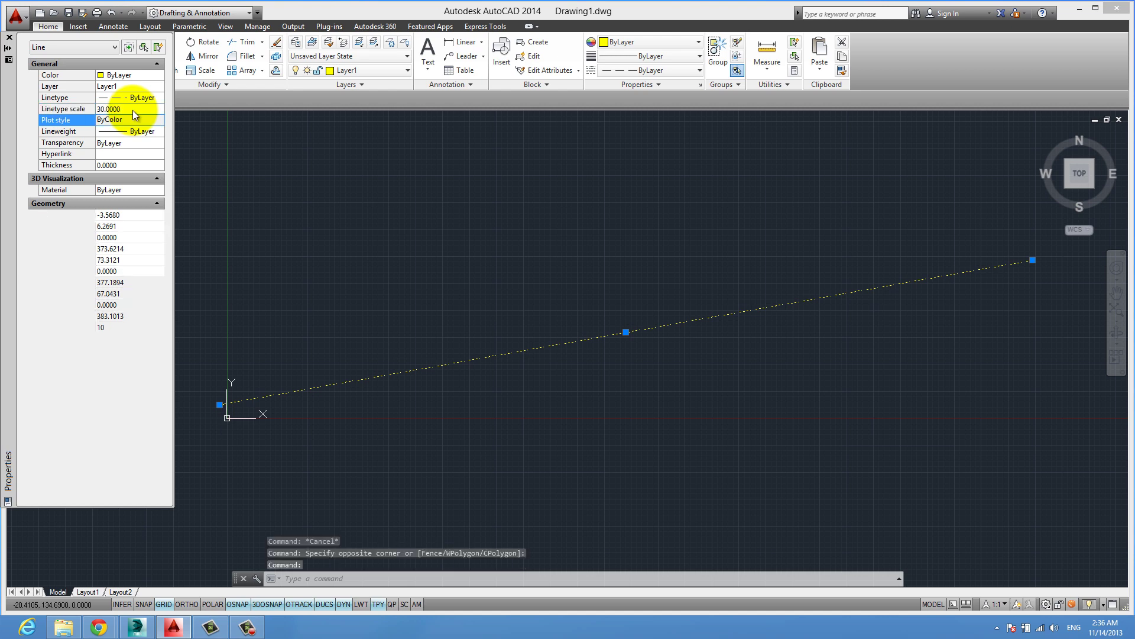
# - Return the linetype scale to 1 and pan along the line to inspect the finer dashes
pyautogui.click(135, 110)
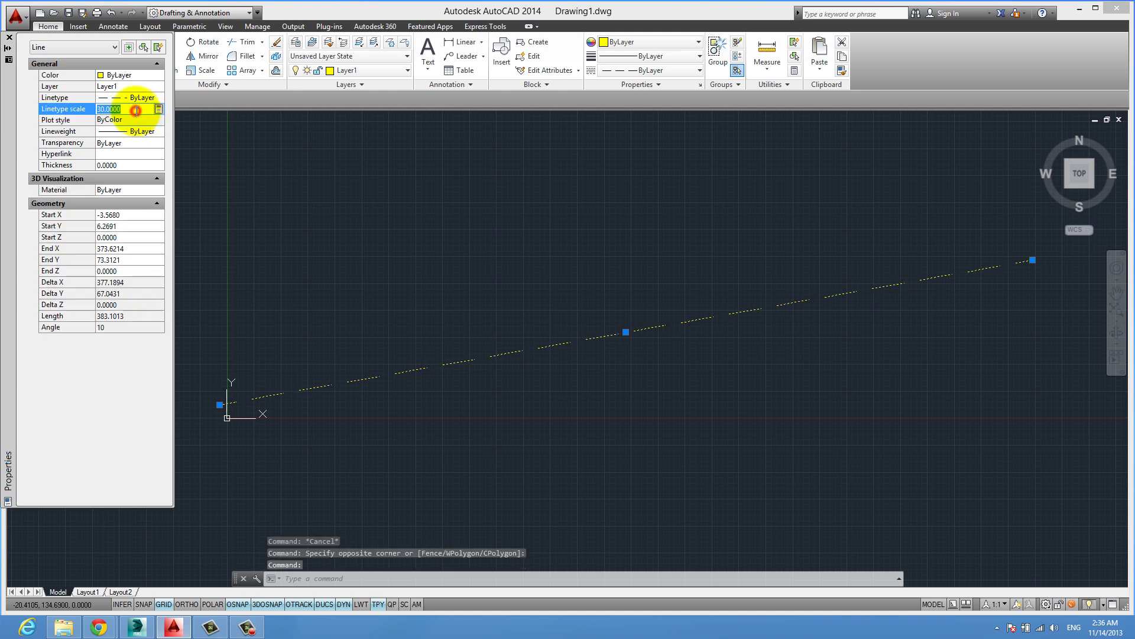
pyautogui.write('1')
pyautogui.press('Return')
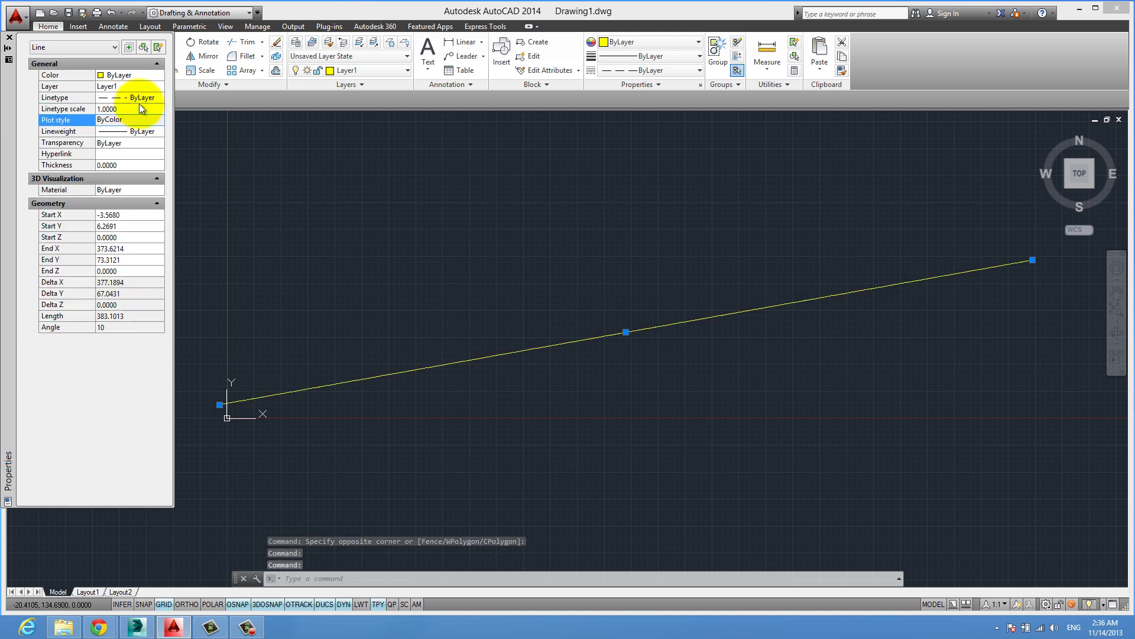
pyautogui.moveTo(550, 376); pyautogui.dragTo(518, 361, button='middle')
pyautogui.scroll(3, 380, 342)
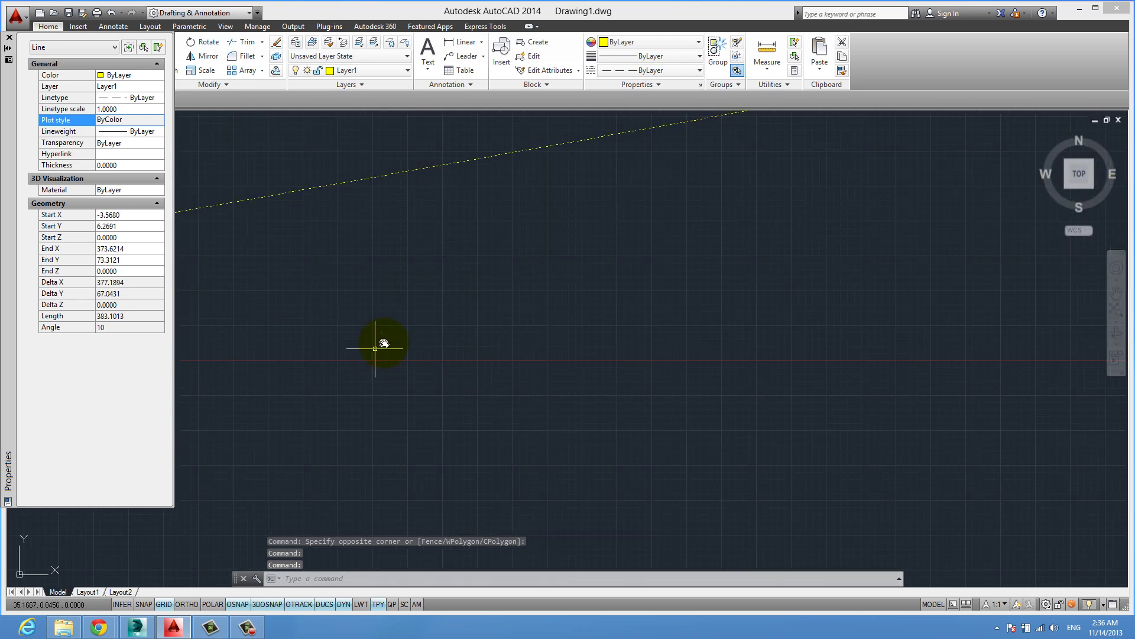
pyautogui.moveTo(380, 342); pyautogui.dragTo(856, 347, button='middle')
pyautogui.scroll(2, 293, 304)
pyautogui.moveTo(293, 304)
pyautogui.mouseDown(button='middle')
pyautogui.moveTo(722, 304)
pyautogui.moveTo(441, 249)
pyautogui.moveTo(790, 304)
pyautogui.mouseUp(button='middle')
pyautogui.moveTo(642, 258)
pyautogui.mouseDown(button='middle')
pyautogui.moveTo(483, 309)
pyautogui.moveTo(1003, 238)
pyautogui.moveTo(690, 268)
pyautogui.moveTo(914, 238)
pyautogui.mouseUp(button='middle')
pyautogui.scroll(-1, 914, 238)
pyautogui.moveTo(775, 261); pyautogui.dragTo(730, 268, button='middle')
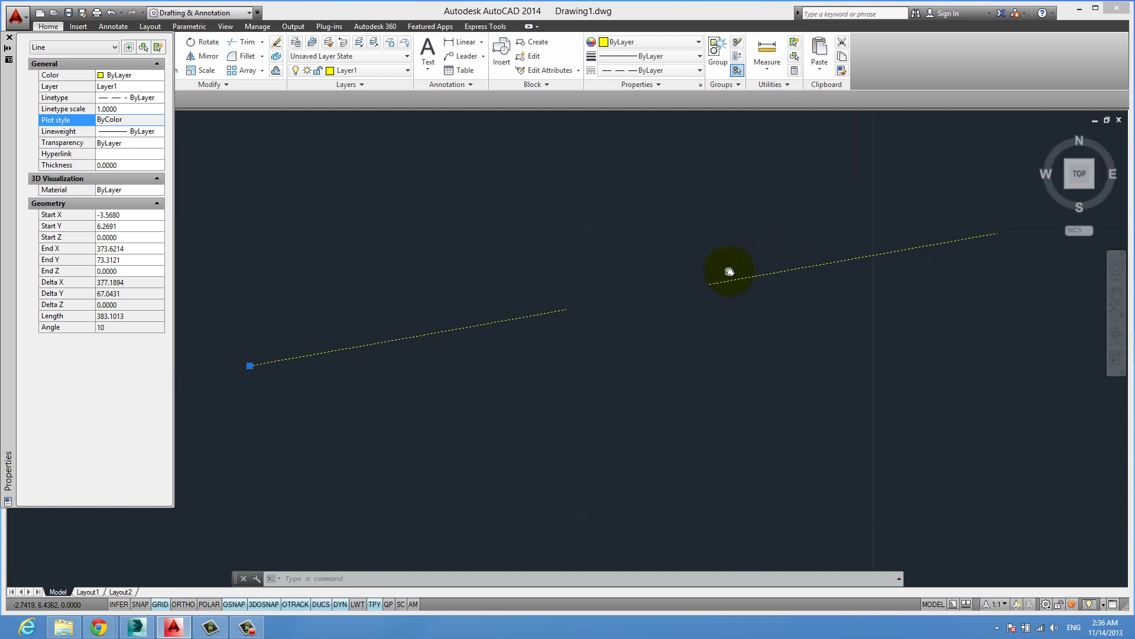
# - Apply a linetype scale of 0.1 to the dashed line and deselect it
pyautogui.click(121, 108)
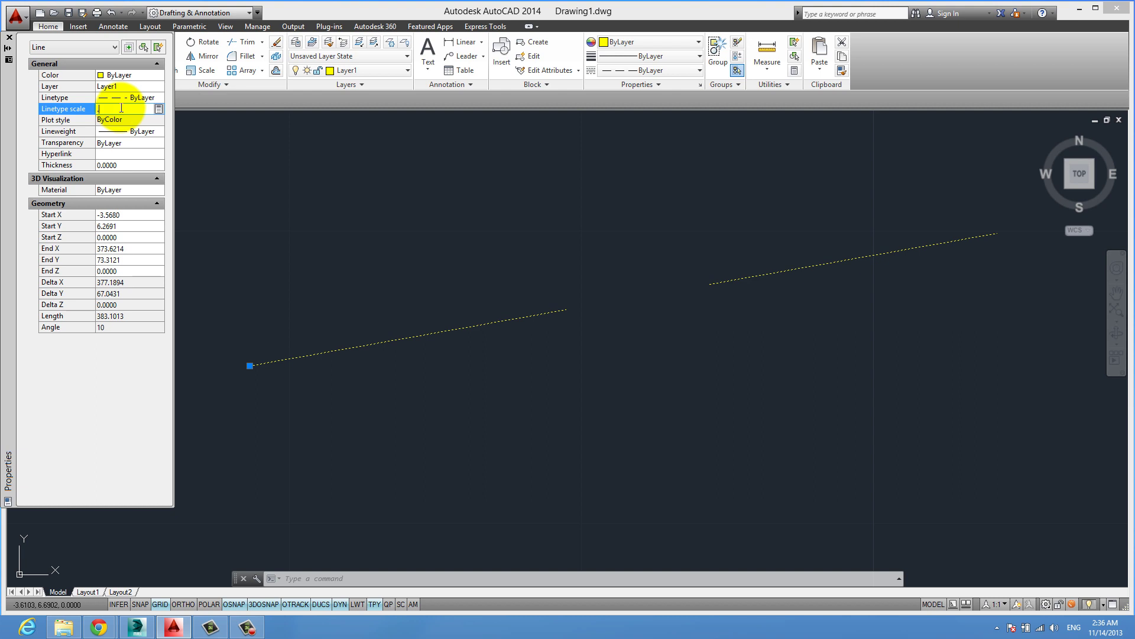
pyautogui.write('.1')
pyautogui.press('Return')
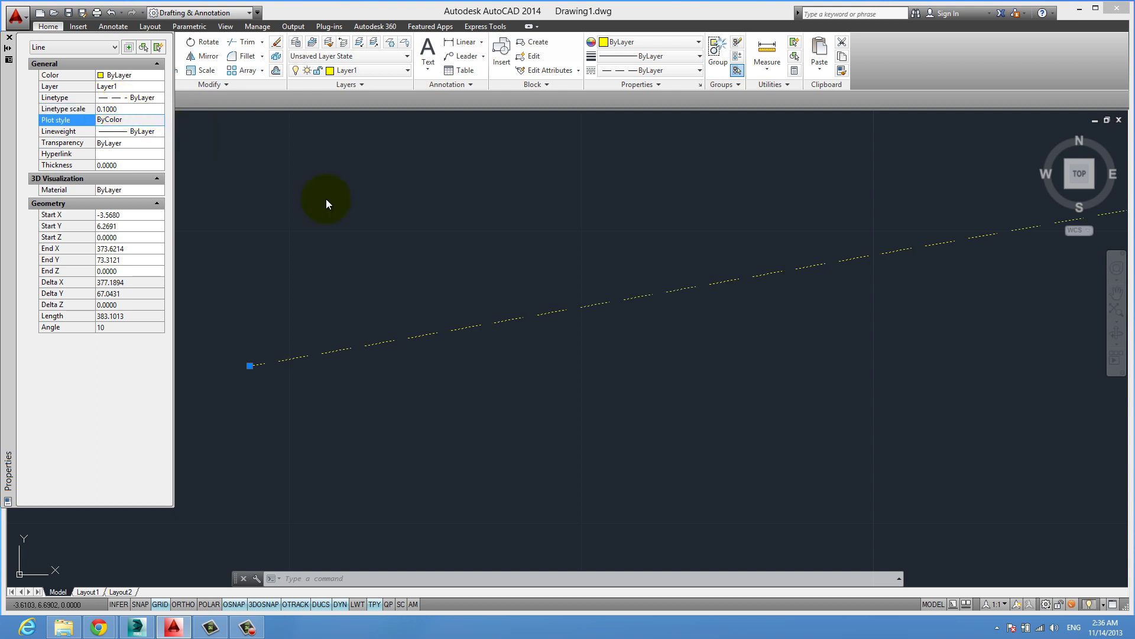
pyautogui.press('Escape')
# - Reselect the line, zoom out and pan, then begin a crossing window over it
pyautogui.click(535, 364)
pyautogui.click(444, 252)
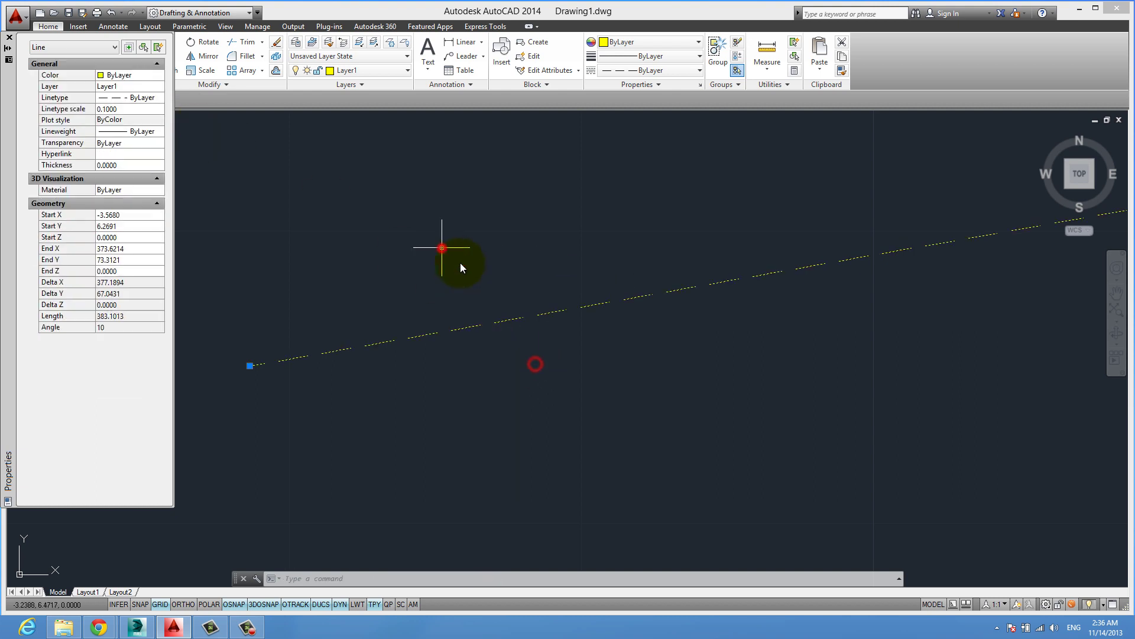
pyautogui.scroll(-2, 454, 360)
pyautogui.scroll(-2, 456, 360)
pyautogui.scroll(-2, 539, 332)
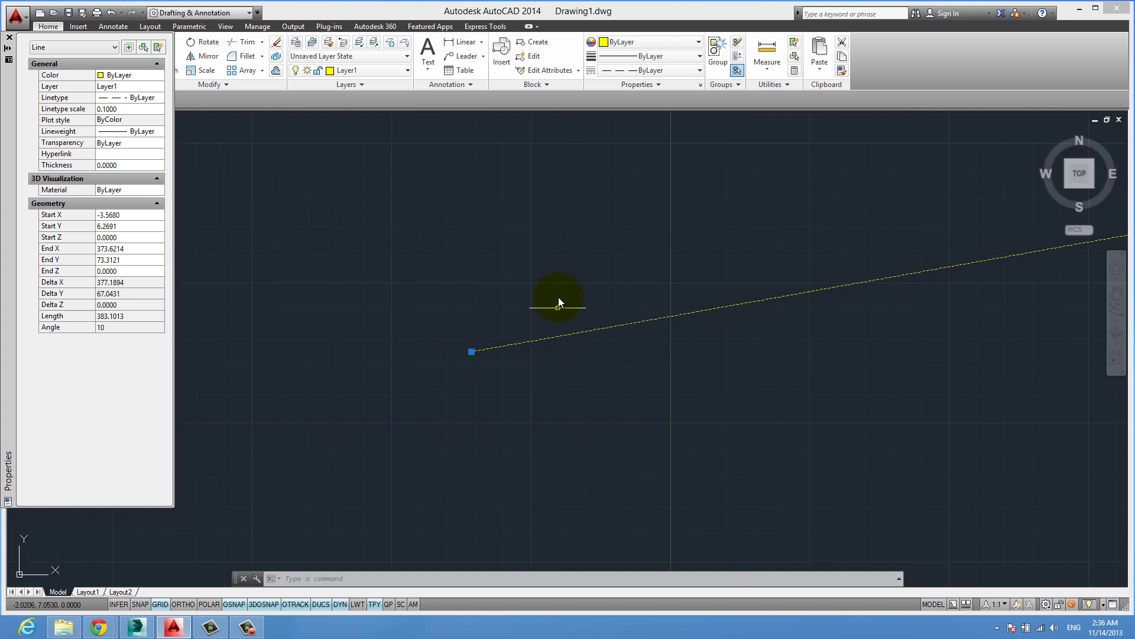
pyautogui.moveTo(629, 331); pyautogui.dragTo(507, 363, button='middle')
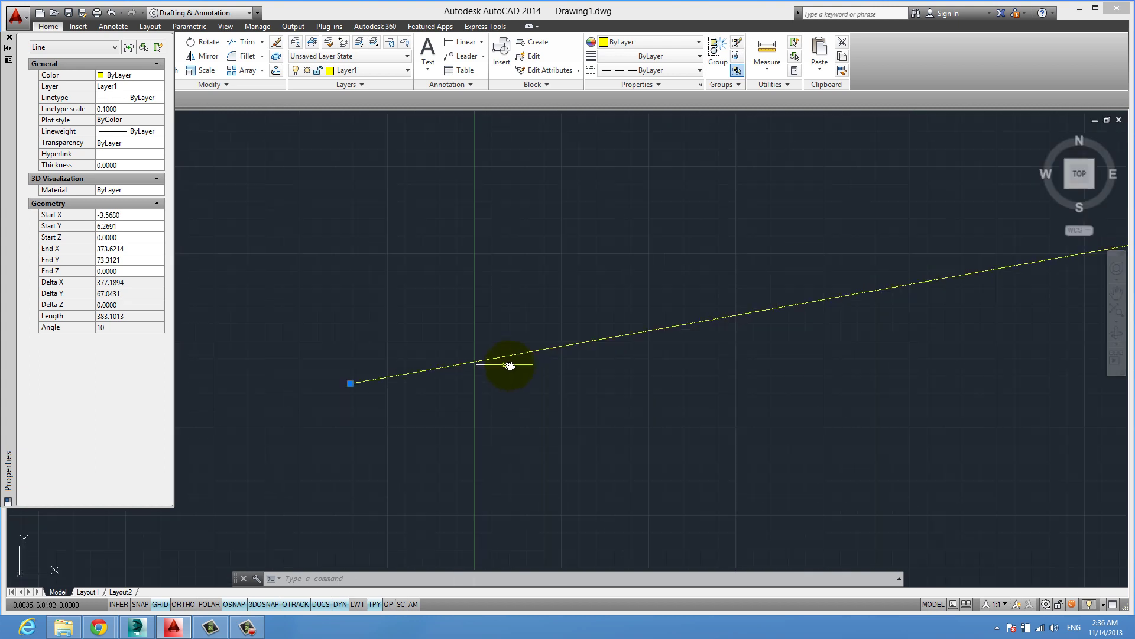
pyautogui.moveTo(611, 335); pyautogui.dragTo(458, 373, button='middle')
pyautogui.moveTo(615, 381)
pyautogui.mouseDown(button='middle')
pyautogui.moveTo(482, 393)
pyautogui.moveTo(707, 370)
pyautogui.moveTo(733, 385)
pyautogui.mouseUp(button='middle')
pyautogui.click(785, 381)
# - Finish the crossing selection of the dashed line and erase it with Delete
pyautogui.click(637, 280)
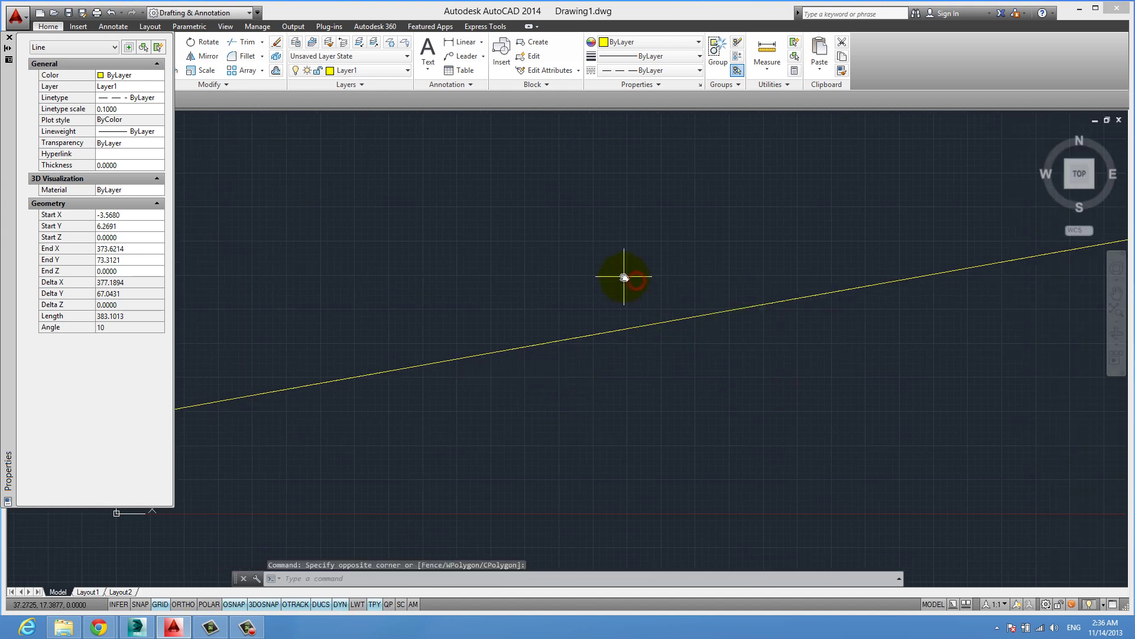
pyautogui.press('Delete')
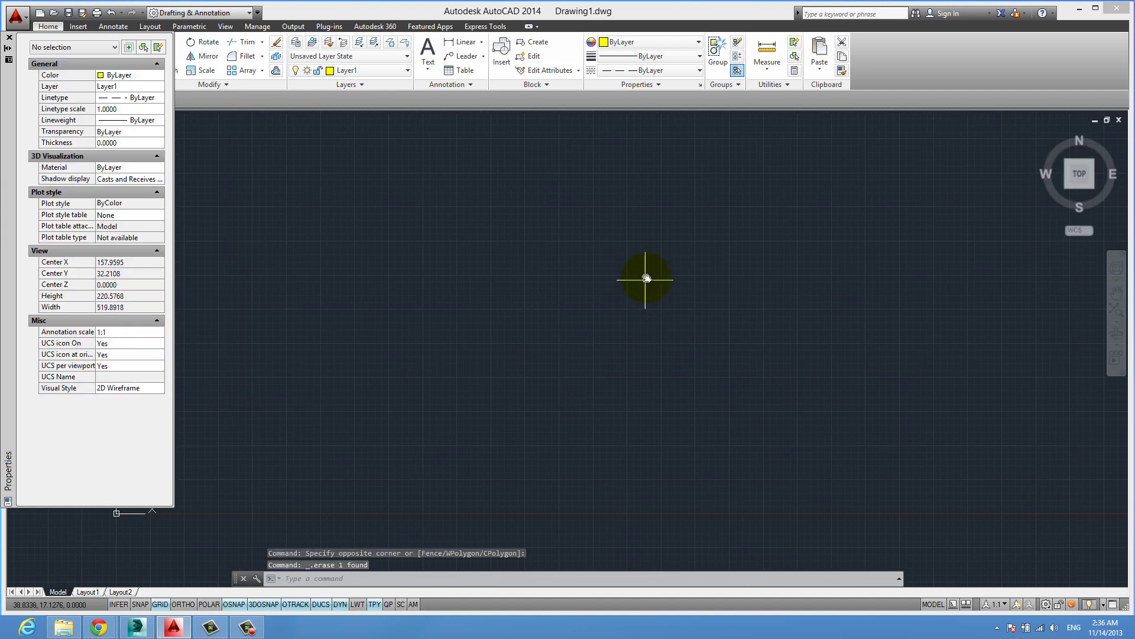